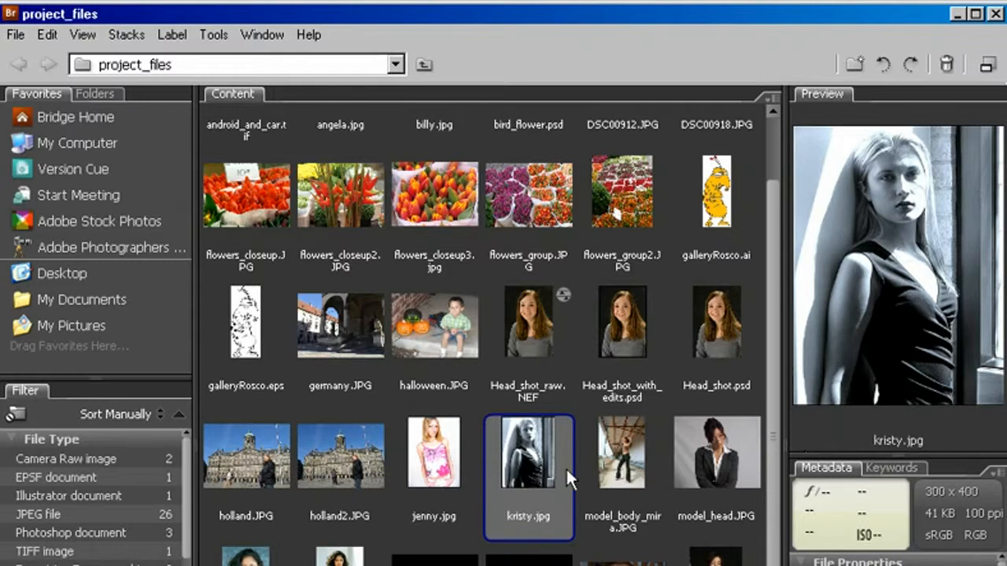
Open kristy.jpg from Bridge in Photoshop and enlarge the photo to 200%
double_click(538, 471)
left_click_drag(417, 534, 751, 565)
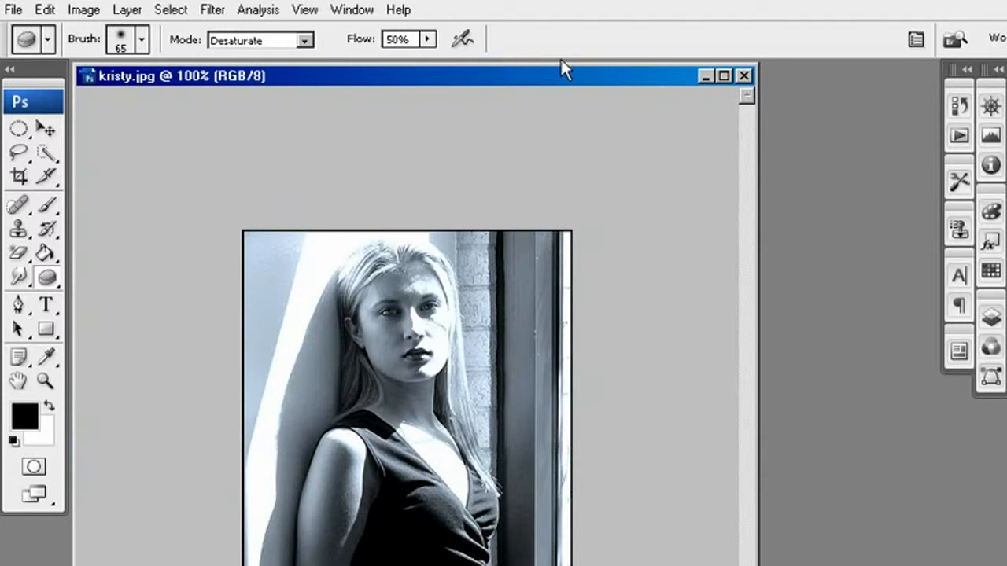
key("ctrl+plus")
left_click_drag(440, 516, 500, 539)
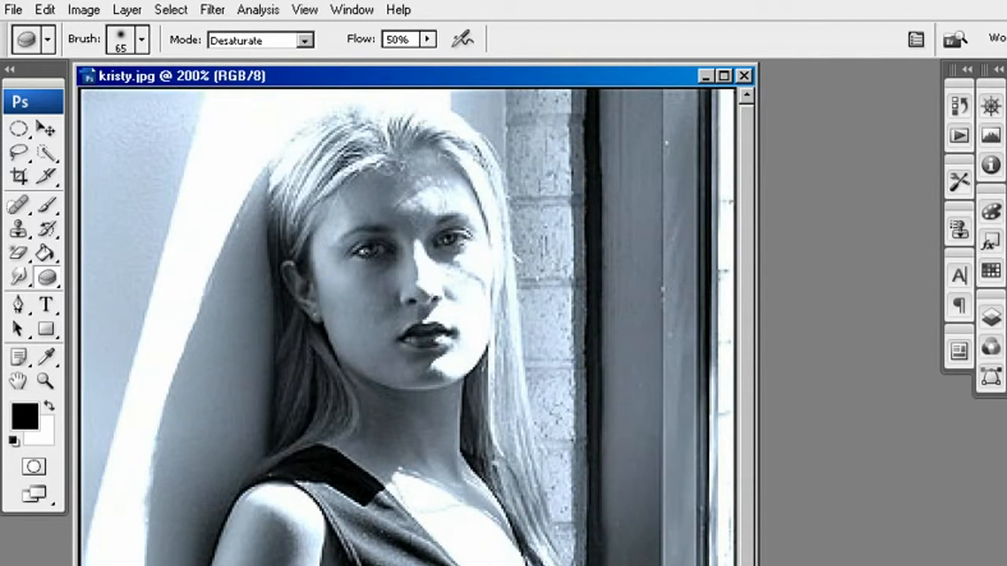
Activate the Dodge tool, reduce its brush size to 100, and set its range to Shadows
left_click_drag(43, 280, 161, 278)
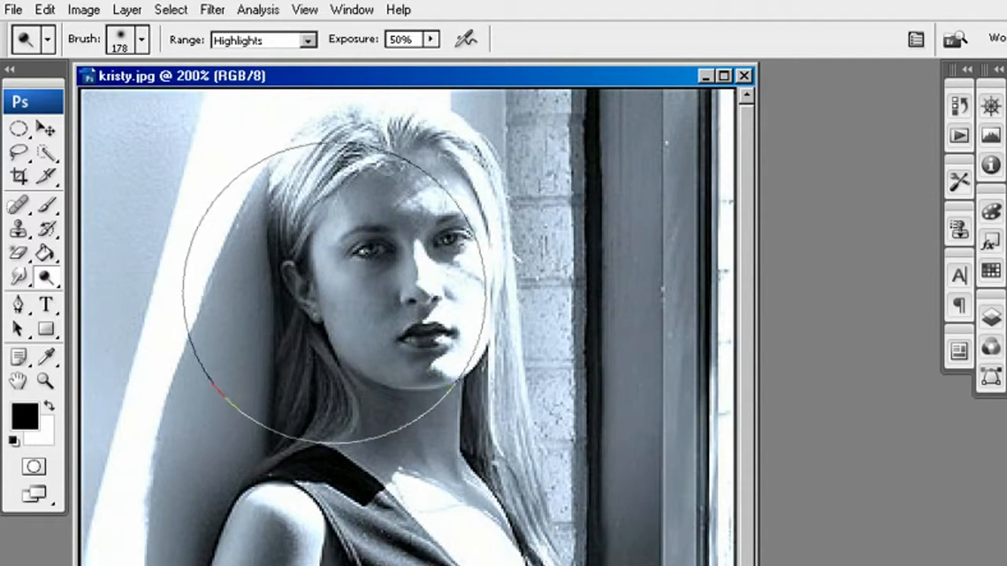
key("bracketleft")
key("bracketleft")
key("bracketleft")
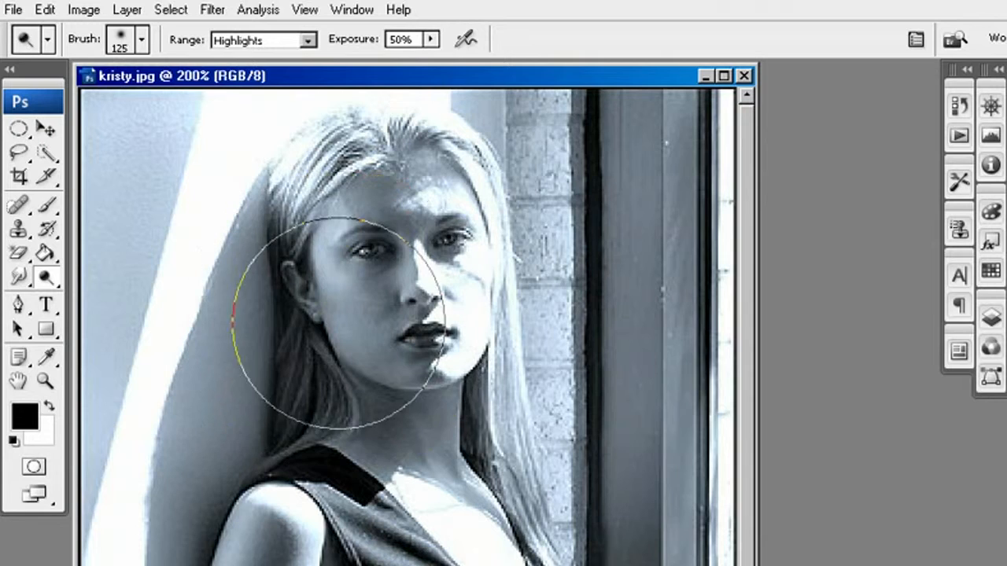
left_click(265, 39)
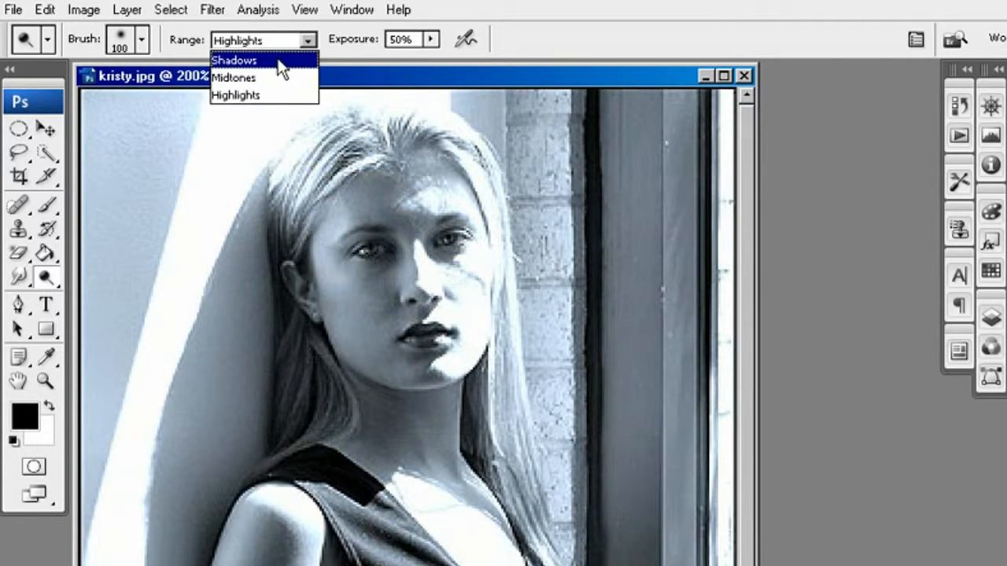
left_click(277, 62)
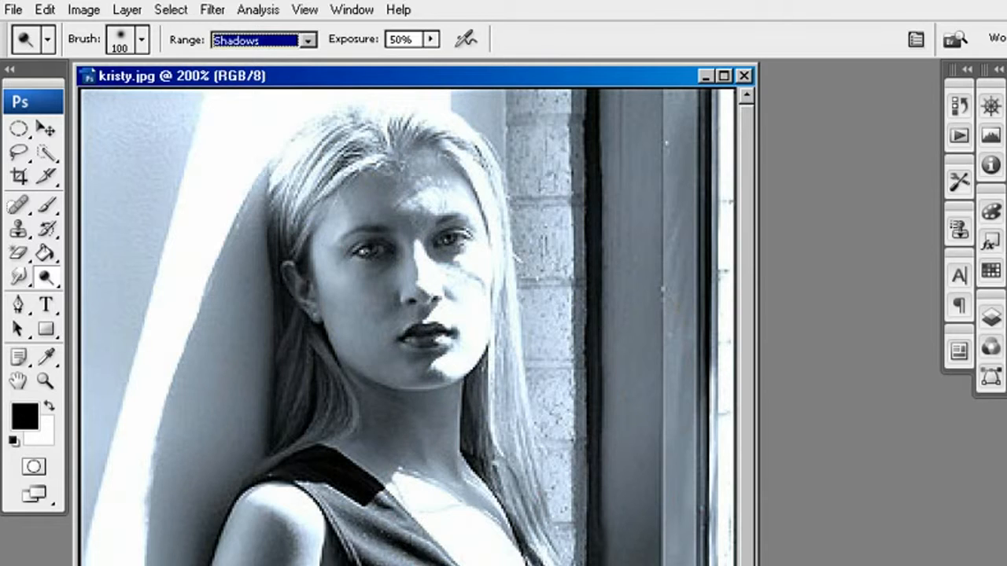
Lighten the dark parts of the woman's hair with Dodge tool strokes in the Shadows range at 50% exposure
left_click(49, 281)
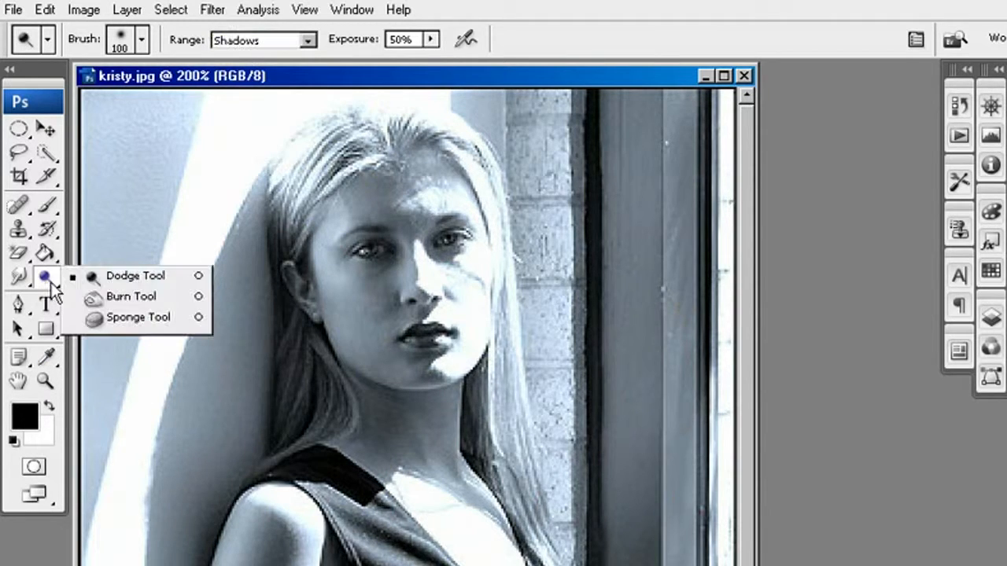
left_click(155, 277)
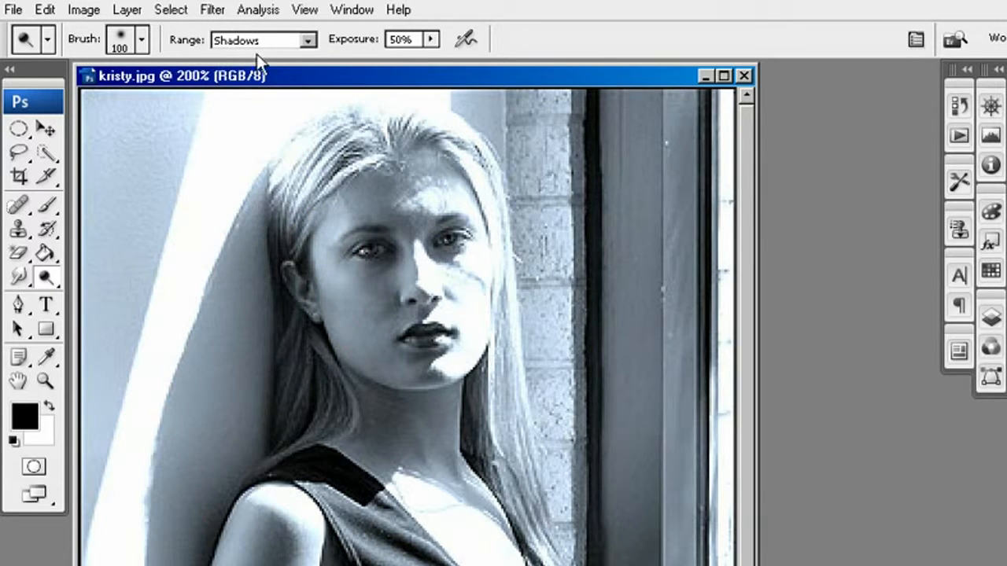
mouse_move(210, 176)
left_mouse_down()
mouse_move(225, 204)
mouse_move(213, 191)
left_mouse_up()
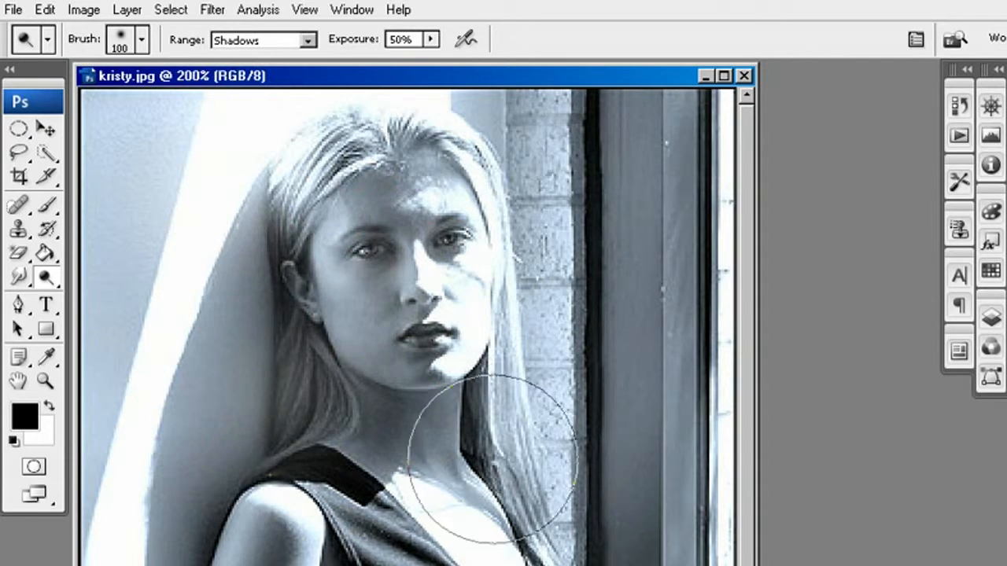
left_click_drag(486, 450, 486, 439)
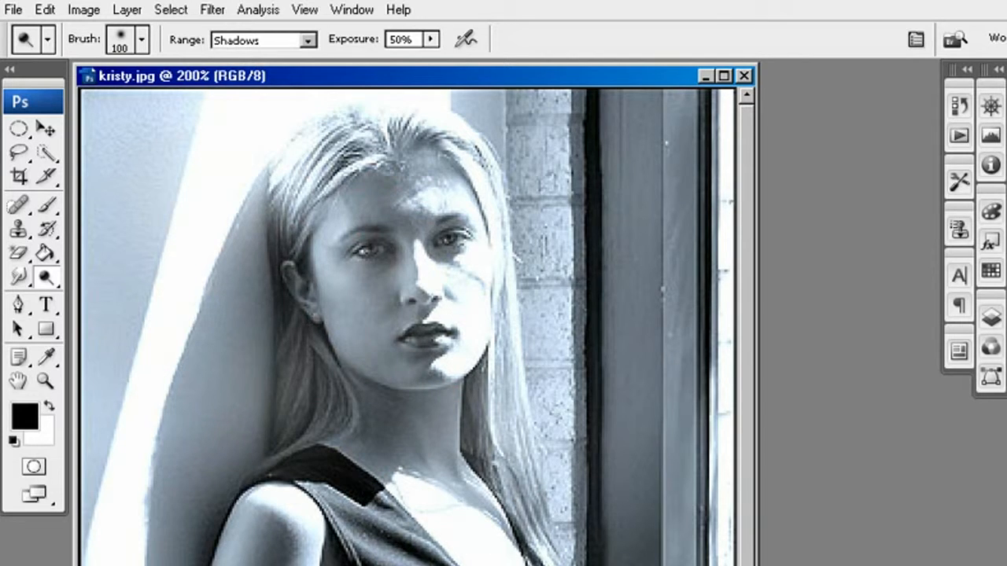
left_click_drag(494, 495, 478, 348)
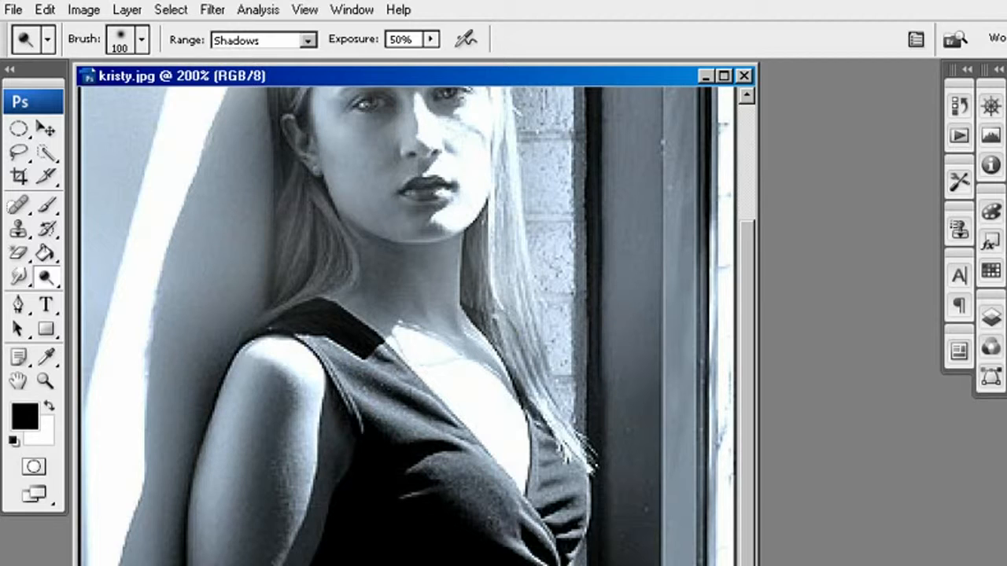
key("ctrl+z")
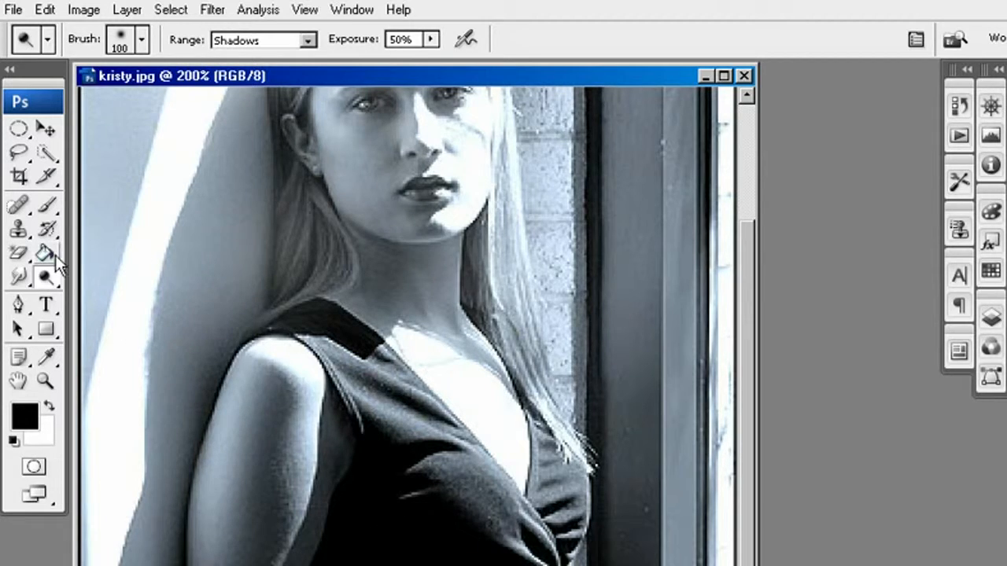
Set the Dodge range to Midtones and lighten the shaded area beside the hair, the shoulder and the upper arm
left_click(258, 43)
left_click(276, 77)
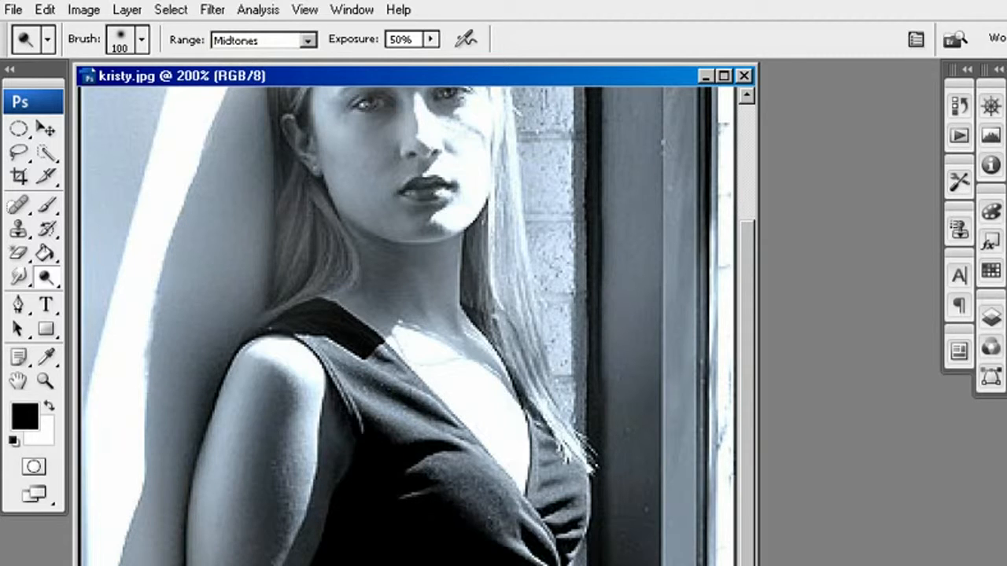
mouse_move(181, 523)
left_mouse_down()
mouse_move(191, 465)
mouse_move(249, 329)
mouse_move(187, 542)
left_mouse_up()
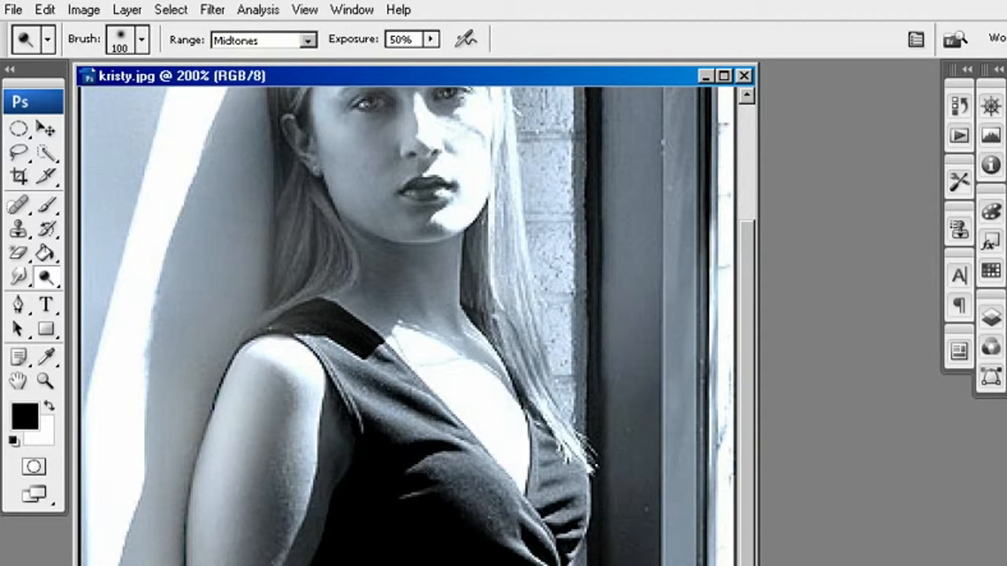
scroll(405, 551, "up", 4)
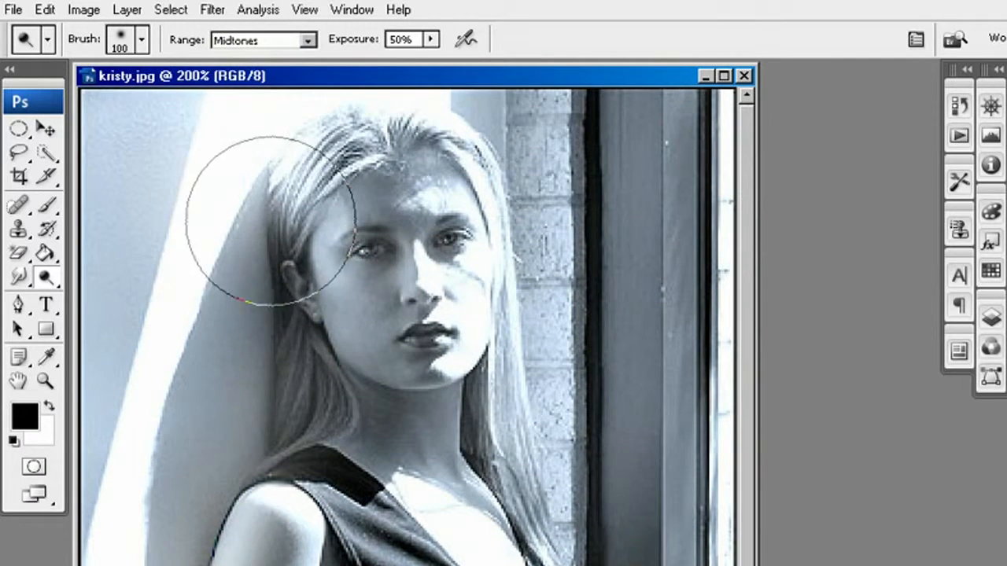
mouse_move(264, 363)
left_mouse_down()
mouse_move(270, 298)
mouse_move(274, 453)
left_mouse_up()
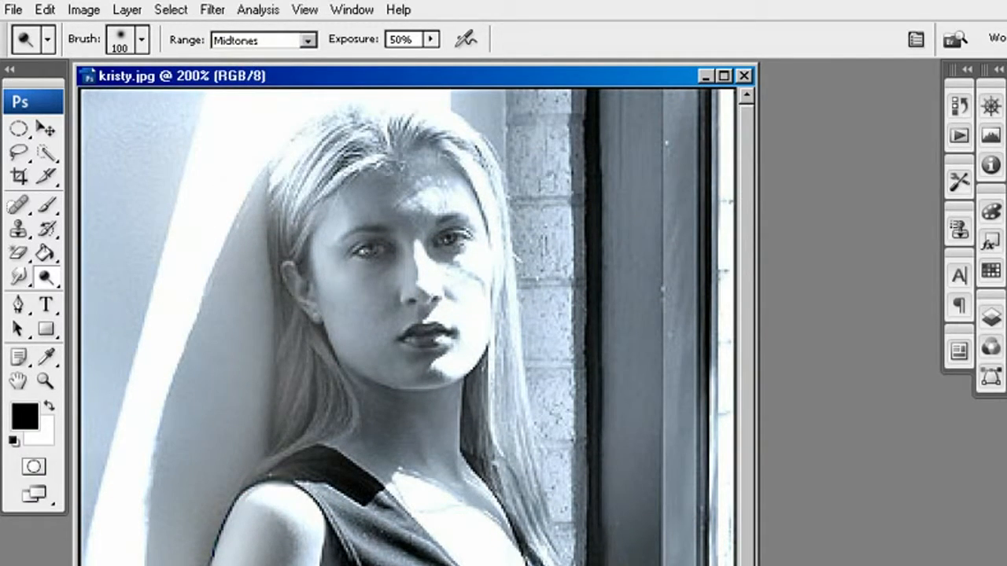
scroll(236, 370, "down", 3)
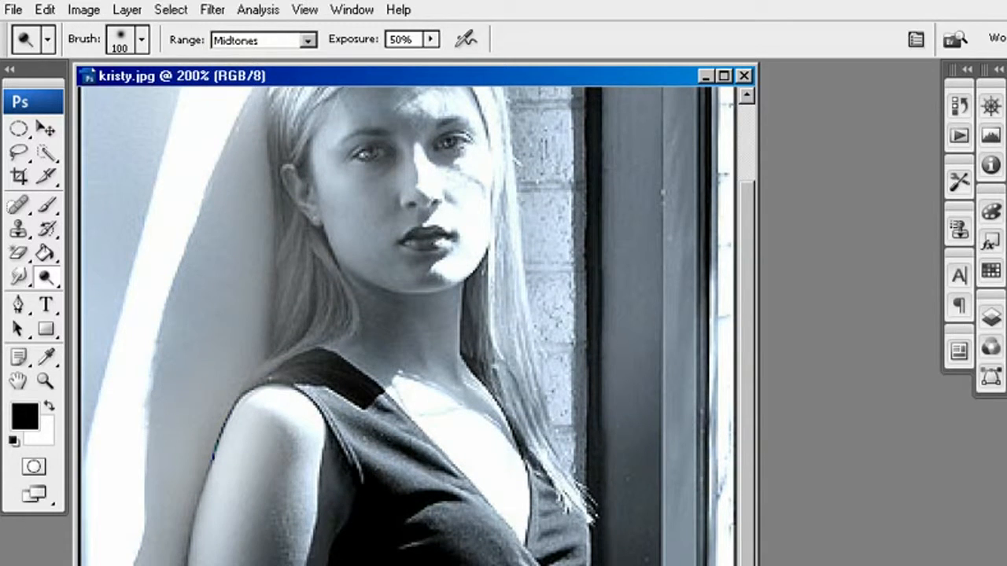
scroll(419, 326, "down", 2)
scroll(468, 512, "up", 2)
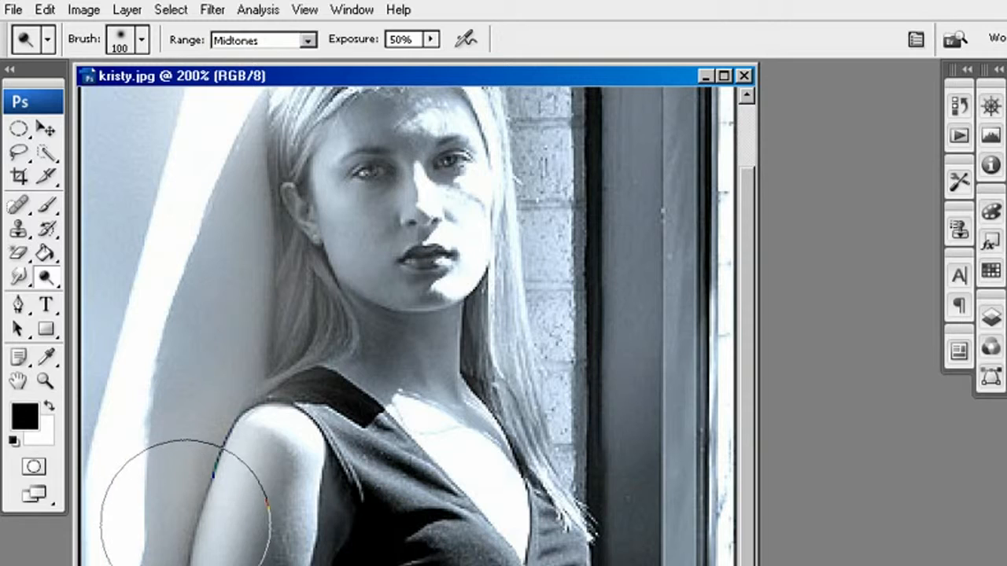
Revert the photo to its last saved version
left_click(14, 9)
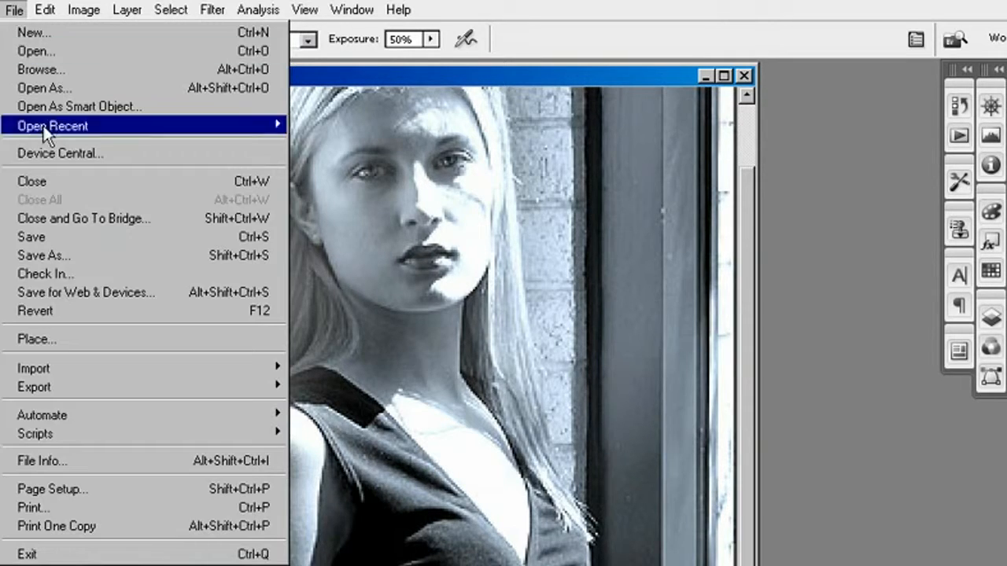
left_click(90, 321)
scroll(384, 400, "up", 1)
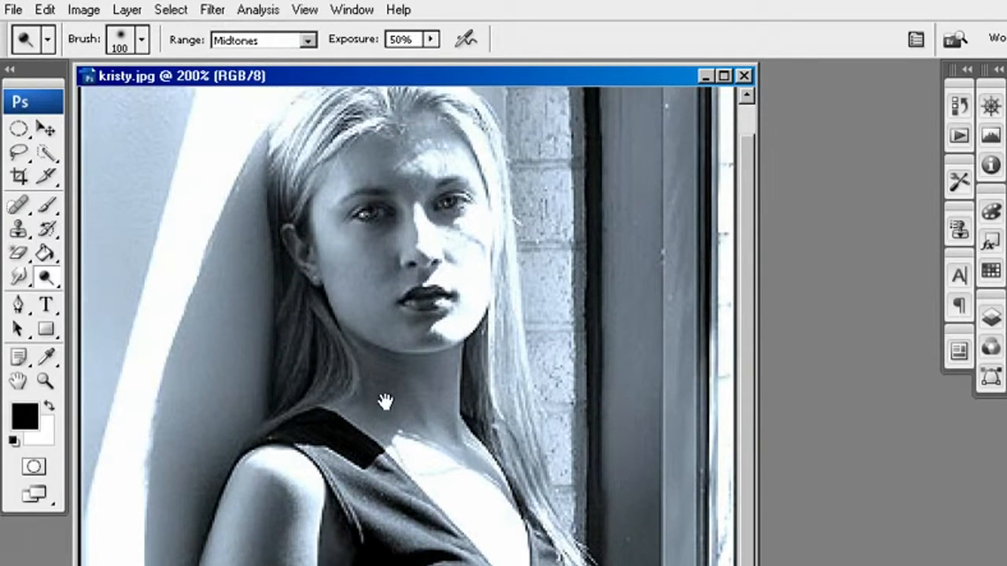
Dodge the bright band beside the hair, the face and the neckline in the Highlights range, and revert the photo to its saved version
left_click(277, 40)
left_click(288, 89)
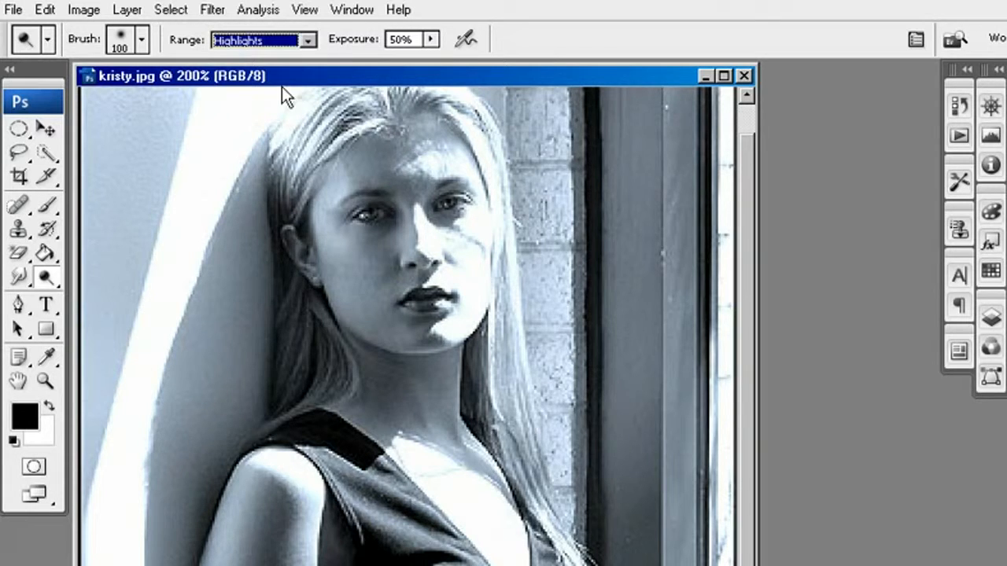
scroll(321, 330, "up", 1)
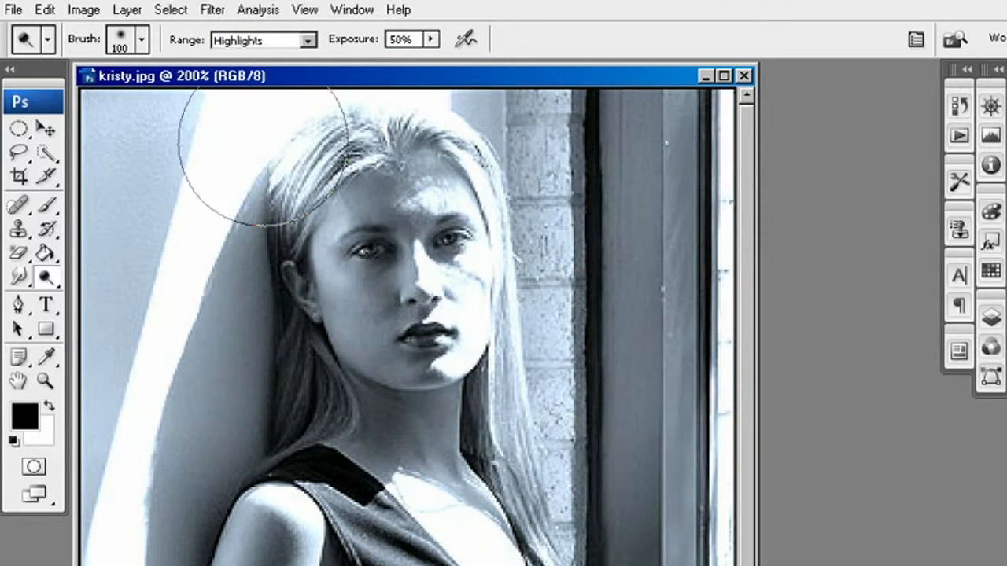
mouse_move(190, 249)
left_mouse_down()
mouse_move(180, 378)
mouse_move(171, 353)
mouse_move(145, 503)
mouse_move(154, 494)
mouse_move(149, 565)
left_mouse_up()
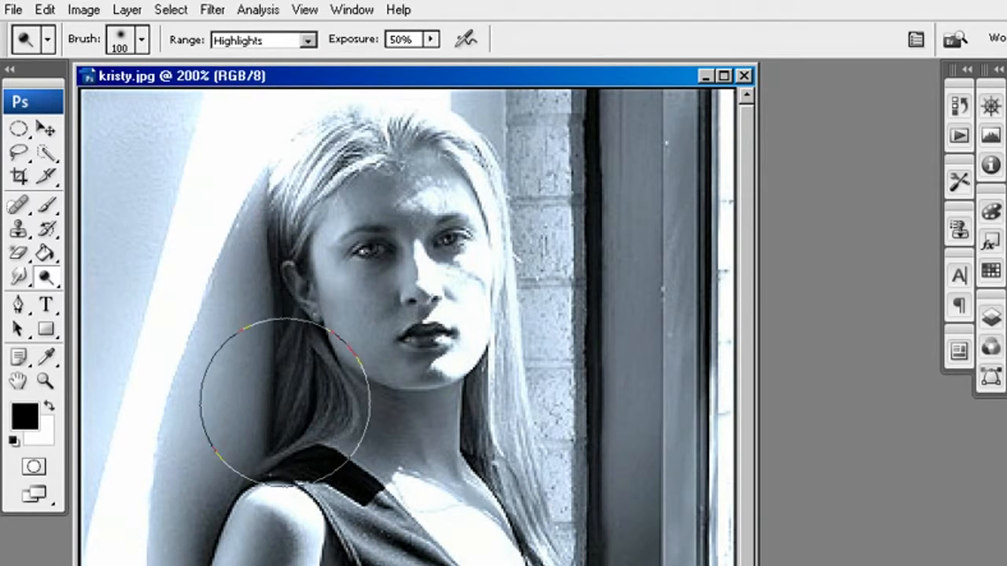
mouse_move(464, 485)
left_mouse_down()
mouse_move(437, 456)
mouse_move(409, 292)
mouse_move(445, 217)
mouse_move(445, 319)
mouse_move(438, 185)
mouse_move(466, 261)
left_mouse_up()
mouse_move(530, 398)
left_mouse_down()
mouse_move(537, 320)
mouse_move(592, 463)
left_mouse_up()
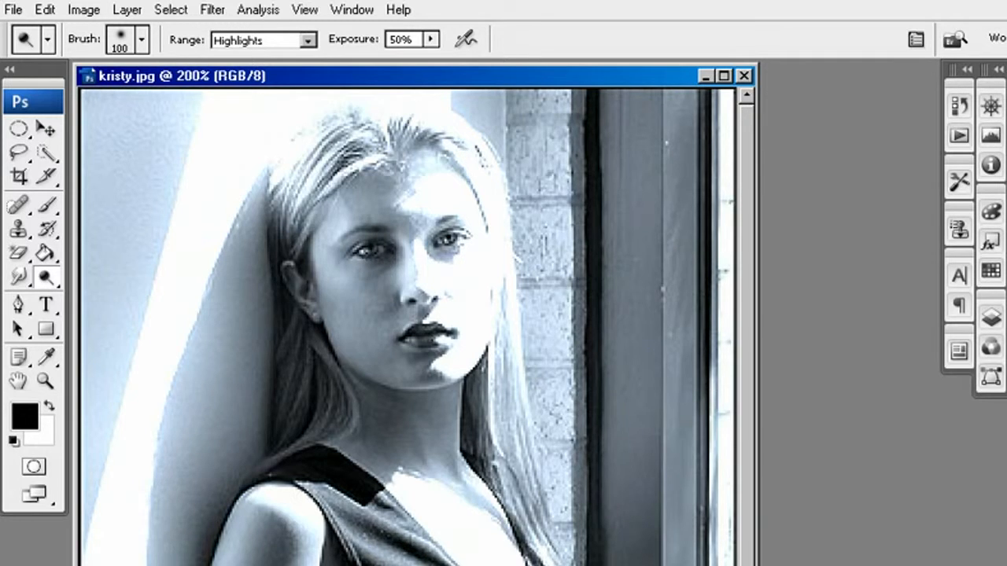
left_click(15, 11)
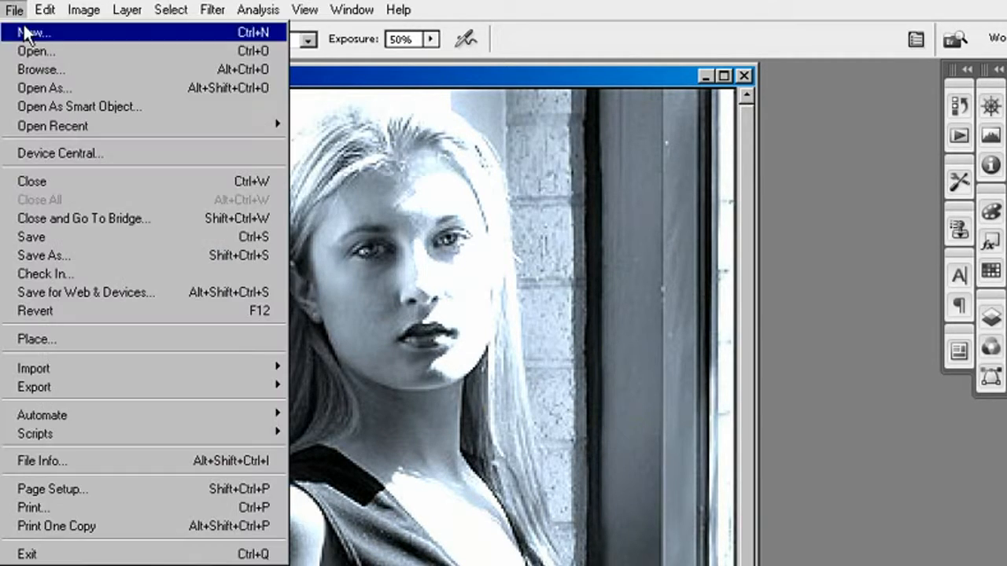
left_click(160, 311)
Burn the dark hair and the shaded area beside it with the Burn tool, using the Shadows range at 50% exposure
left_click(52, 280)
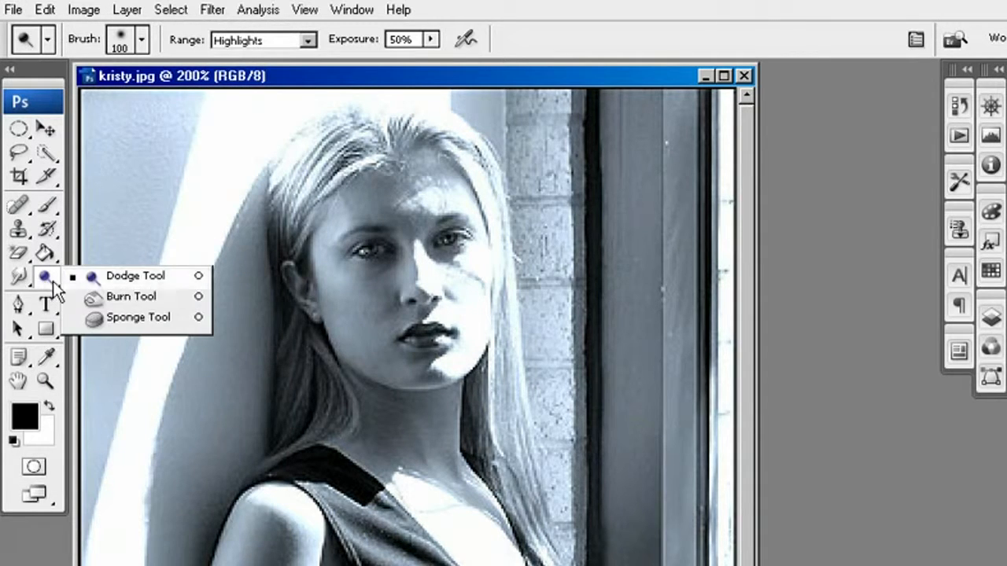
left_click(131, 298)
left_click(281, 49)
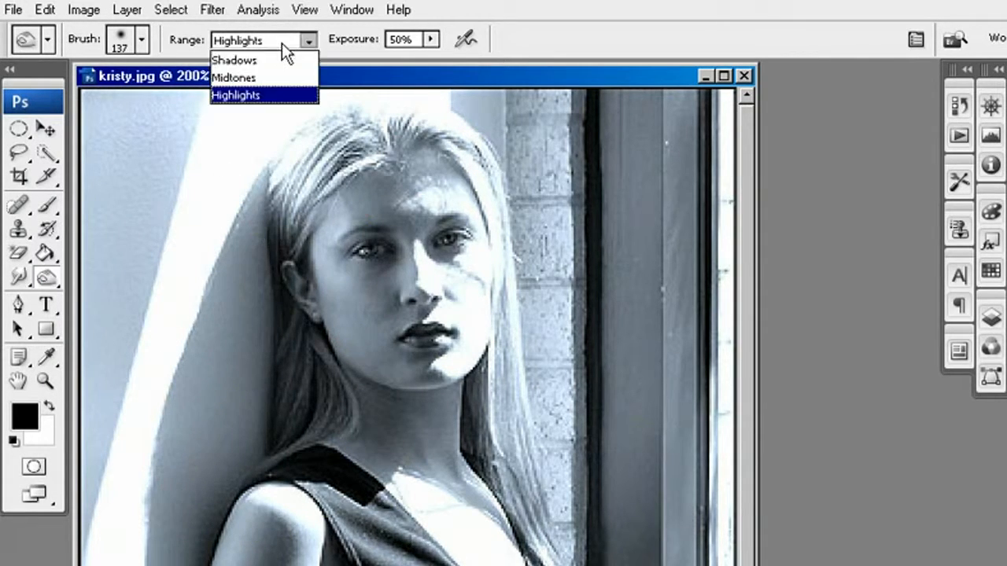
left_click(281, 63)
left_click_drag(378, 520, 416, 218)
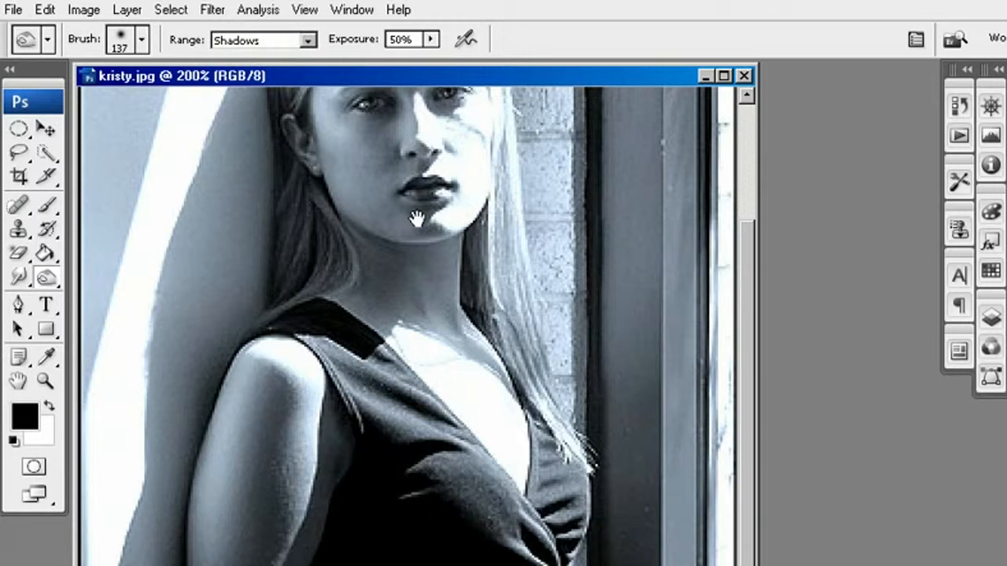
left_click_drag(351, 347, 377, 478)
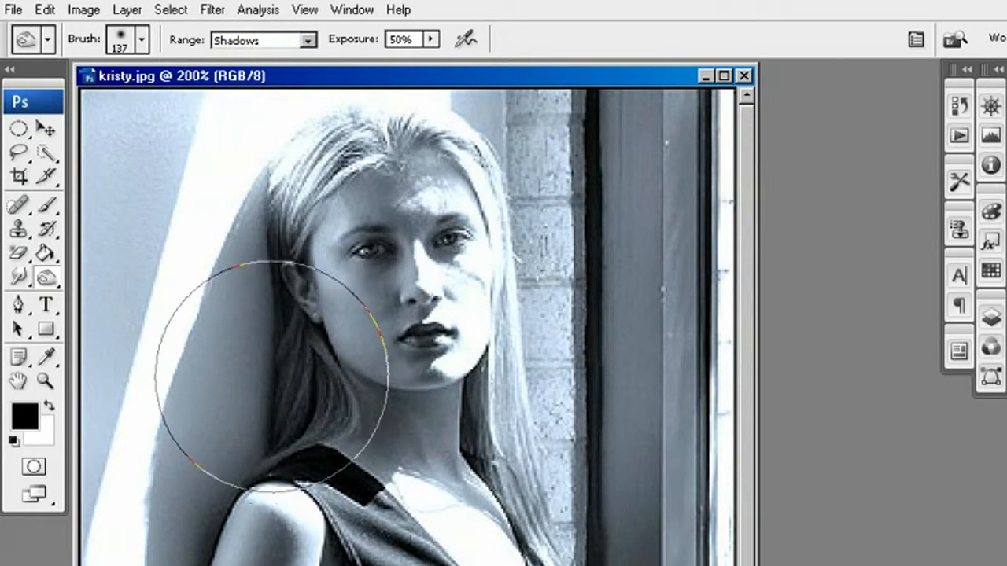
mouse_move(270, 376)
left_mouse_down()
mouse_move(239, 360)
mouse_move(281, 377)
mouse_move(354, 441)
left_mouse_up()
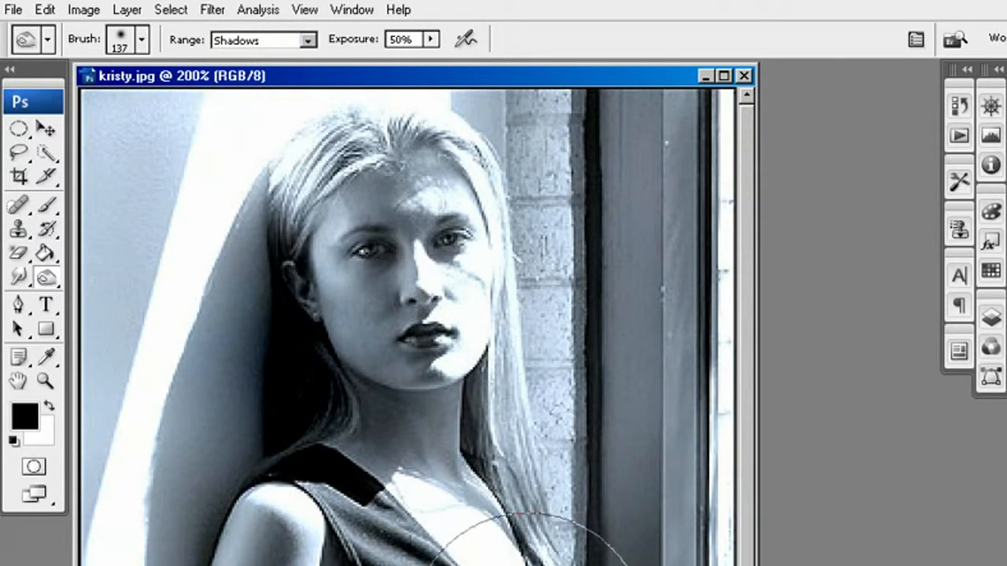
mouse_move(225, 169)
left_mouse_down()
mouse_move(220, 181)
mouse_move(213, 168)
mouse_move(207, 213)
mouse_move(225, 168)
mouse_move(217, 206)
mouse_move(206, 201)
mouse_move(216, 188)
mouse_move(215, 206)
left_mouse_up()
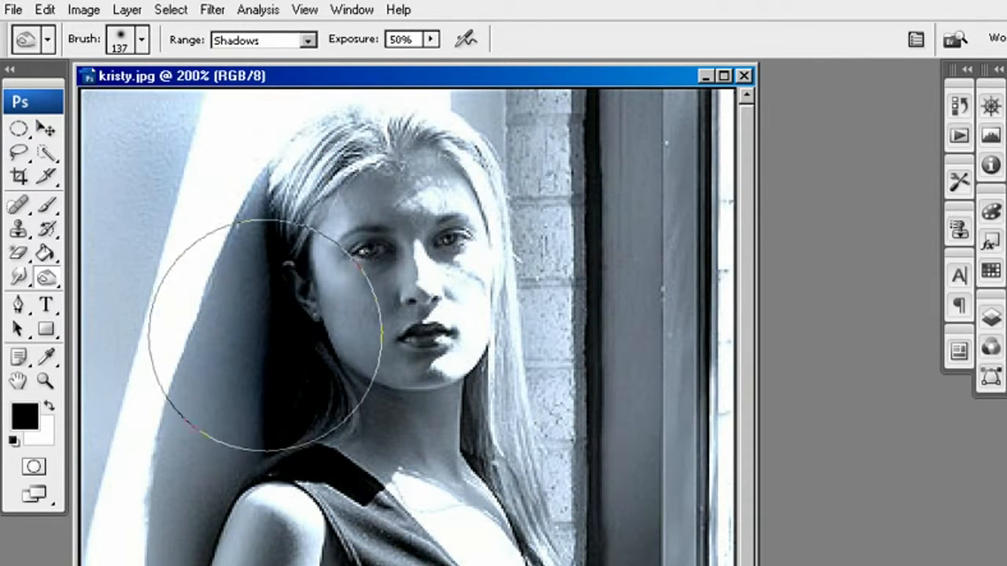
Burn the shadows of the dark dress, the neck and the hair above the shoulder
scroll(380, 449, "down", 3)
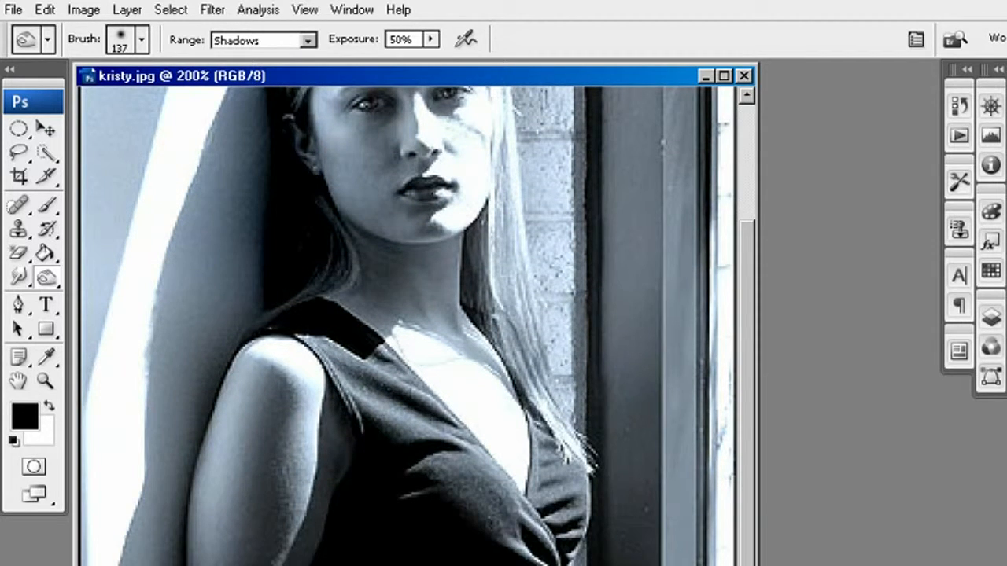
mouse_move(519, 562)
left_mouse_down()
mouse_move(528, 530)
mouse_move(485, 477)
mouse_move(508, 495)
mouse_move(432, 427)
mouse_move(391, 370)
mouse_move(517, 455)
mouse_move(494, 563)
left_mouse_up()
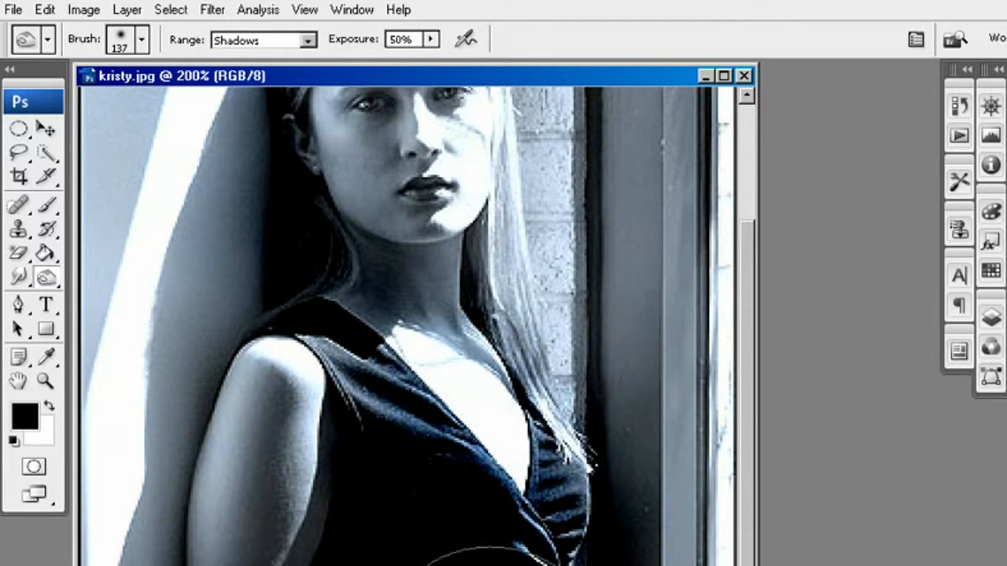
left_click_drag(498, 318, 497, 331)
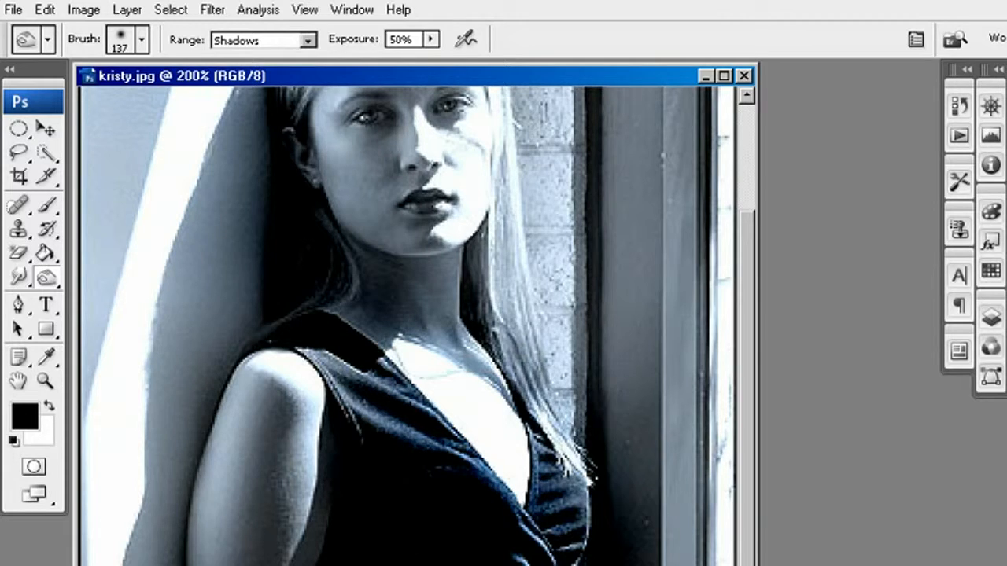
mouse_move(491, 491)
left_mouse_down()
mouse_move(490, 514)
mouse_move(478, 429)
left_mouse_up()
mouse_move(384, 420)
left_mouse_down()
mouse_move(369, 379)
mouse_move(321, 341)
mouse_move(369, 393)
mouse_move(385, 564)
left_mouse_up()
left_click(347, 430)
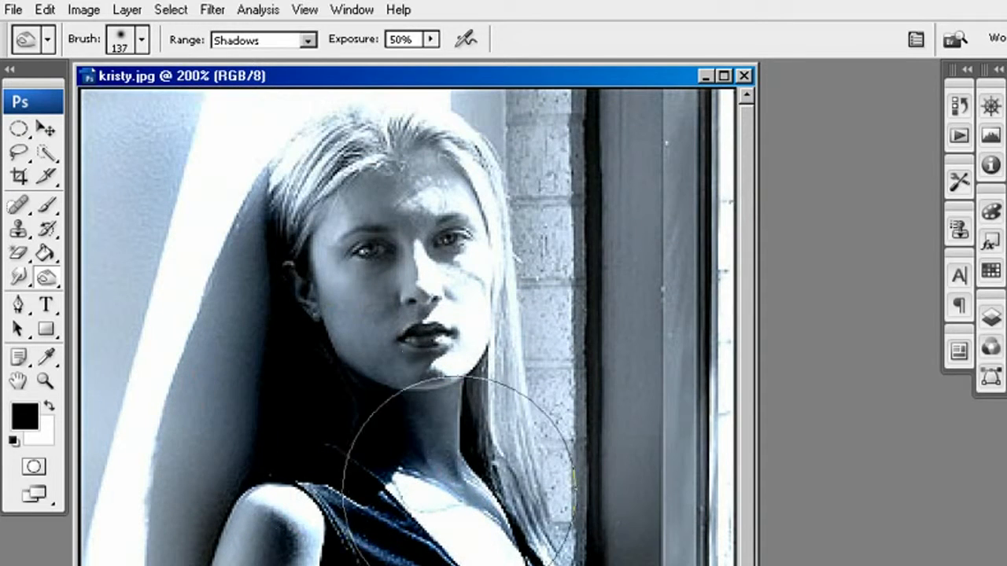
Burn the shadows of the neck, the ear and the dark hair beside the face
left_click(497, 435)
mouse_move(458, 355)
left_mouse_down()
mouse_move(292, 263)
mouse_move(294, 279)
mouse_move(303, 197)
mouse_move(331, 290)
mouse_move(325, 305)
left_mouse_up()
key("space")
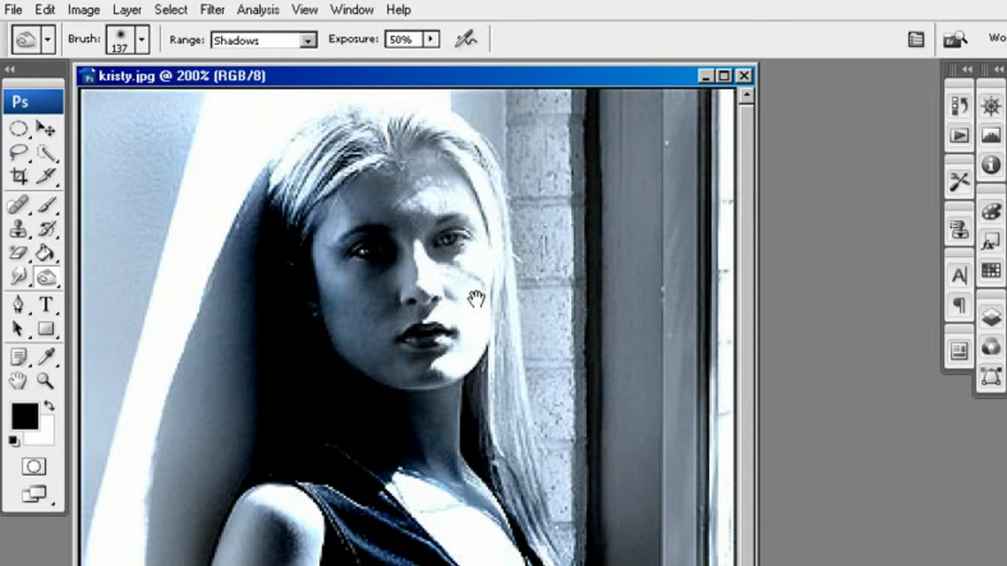
Burn the shaded wall beside the hair and the arm below it, using the Midtones range
left_click(250, 41)
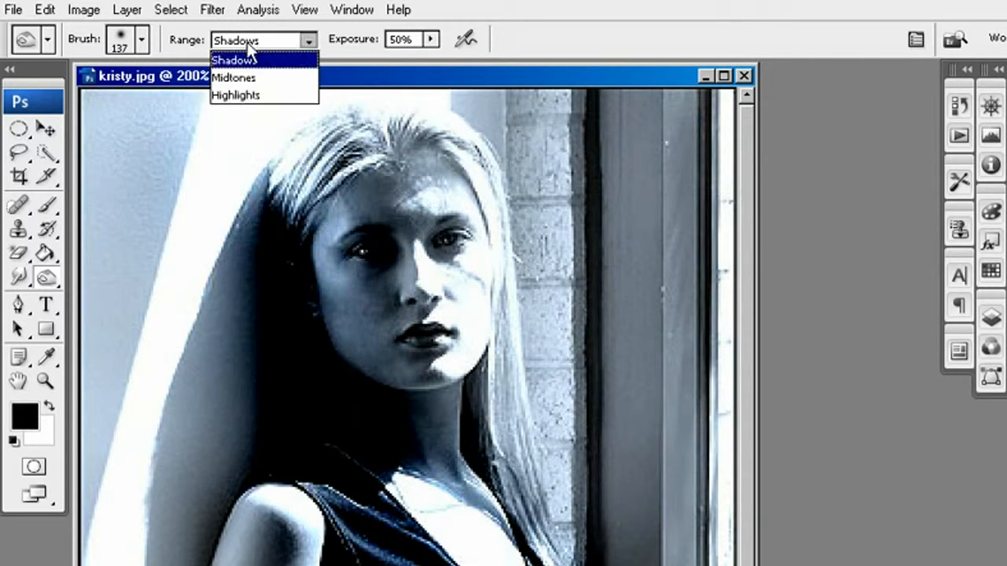
left_click(281, 77)
mouse_move(225, 456)
left_mouse_down()
mouse_move(236, 367)
mouse_move(203, 355)
mouse_move(180, 324)
mouse_move(191, 531)
mouse_move(158, 565)
left_mouse_up()
scroll(149, 559, "down", 4)
mouse_move(178, 456)
left_mouse_down()
mouse_move(161, 560)
mouse_move(191, 349)
mouse_move(257, 562)
mouse_move(296, 399)
mouse_move(270, 349)
mouse_move(270, 526)
mouse_move(303, 355)
left_mouse_up()
scroll(354, 364, "up", 4)
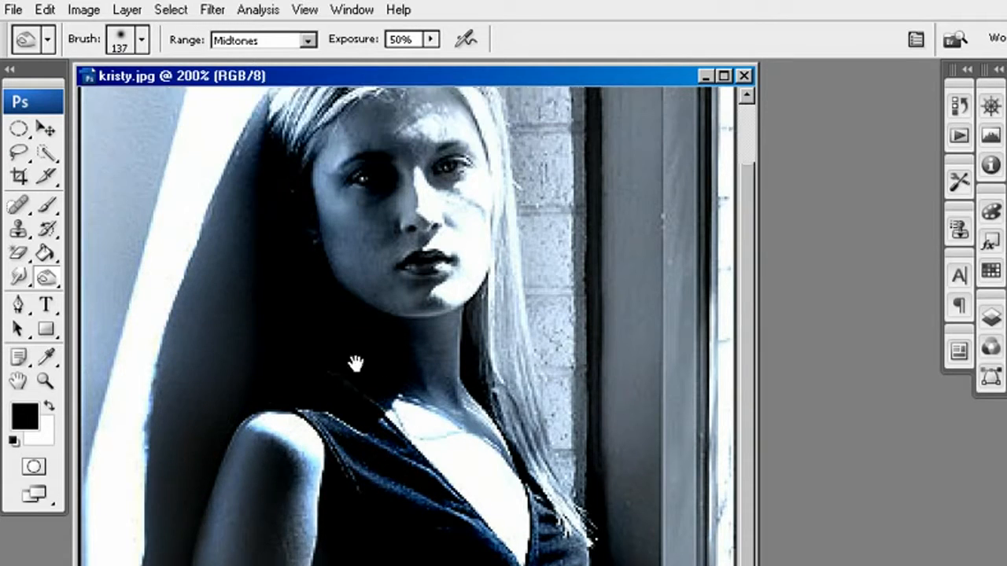
Burn the midtones of the brick wall and the dark frame behind the long hair
mouse_move(177, 295)
left_mouse_down()
mouse_move(176, 495)
mouse_move(288, 247)
mouse_move(252, 377)
left_mouse_up()
mouse_move(553, 456)
left_mouse_down()
mouse_move(589, 197)
mouse_move(618, 168)
mouse_move(614, 562)
left_mouse_up()
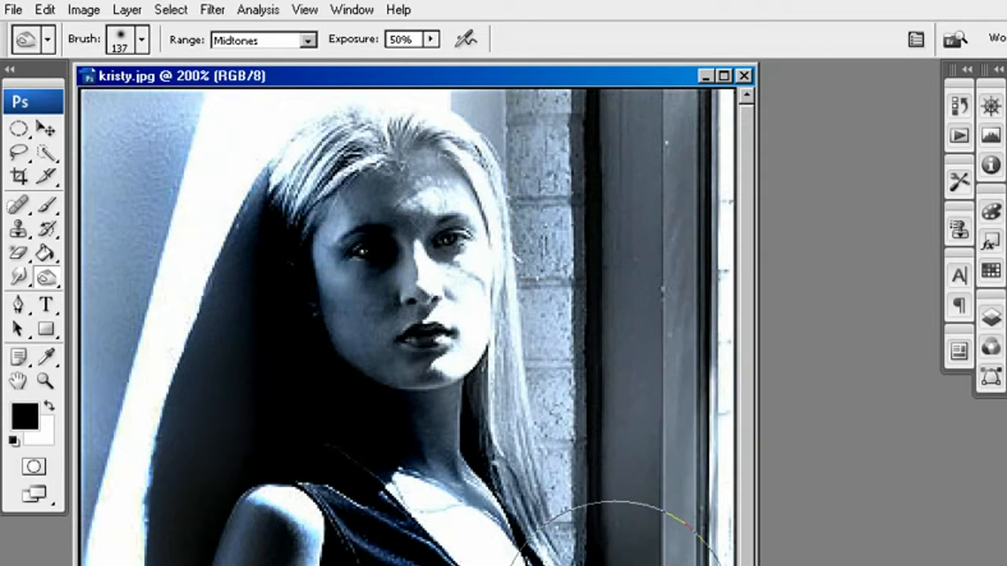
scroll(564, 432, "down", 2)
mouse_move(564, 433)
left_mouse_down()
mouse_move(655, 565)
mouse_move(674, 191)
left_mouse_up()
scroll(674, 191, "up", 2)
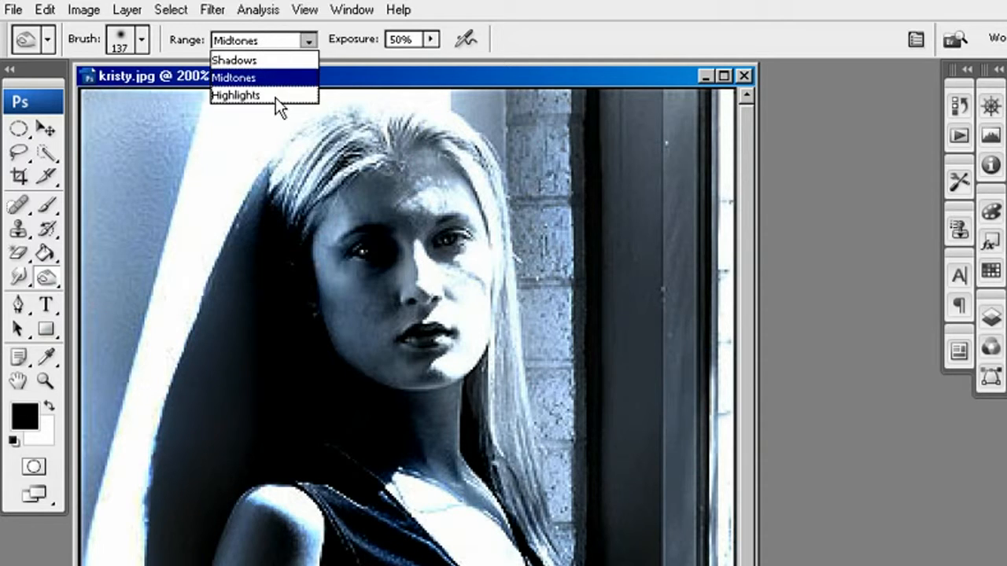
Try burning the bright band beside the hair in the Highlights range, and undo the stroke
left_click(275, 96)
mouse_move(236, 139)
left_mouse_down()
mouse_move(209, 168)
mouse_move(181, 562)
mouse_move(265, 333)
mouse_move(401, 176)
mouse_move(354, 118)
mouse_move(213, 181)
mouse_move(134, 543)
left_mouse_up()
key("ctrl+z")
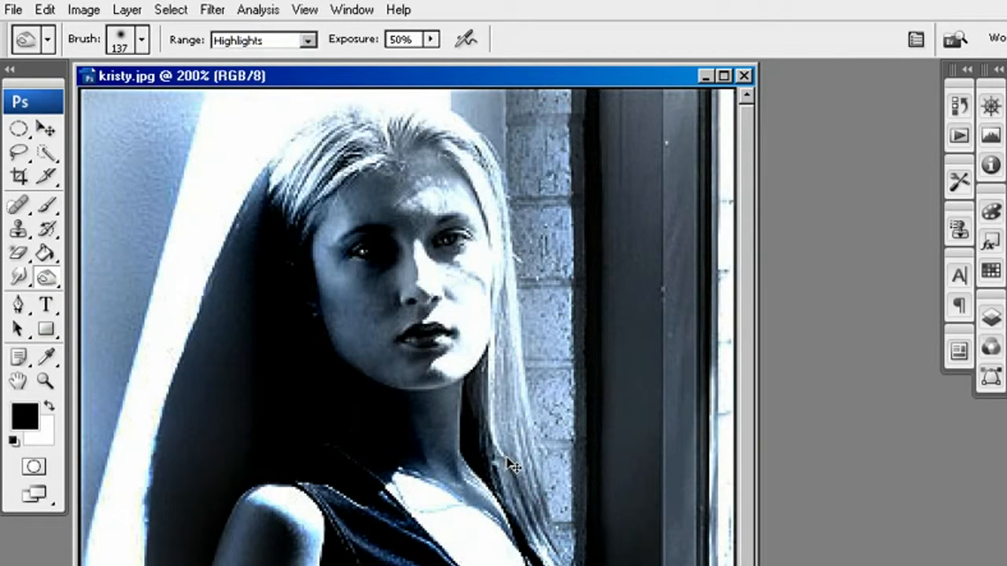
key("space")
left_click_drag(505, 523, 512, 312)
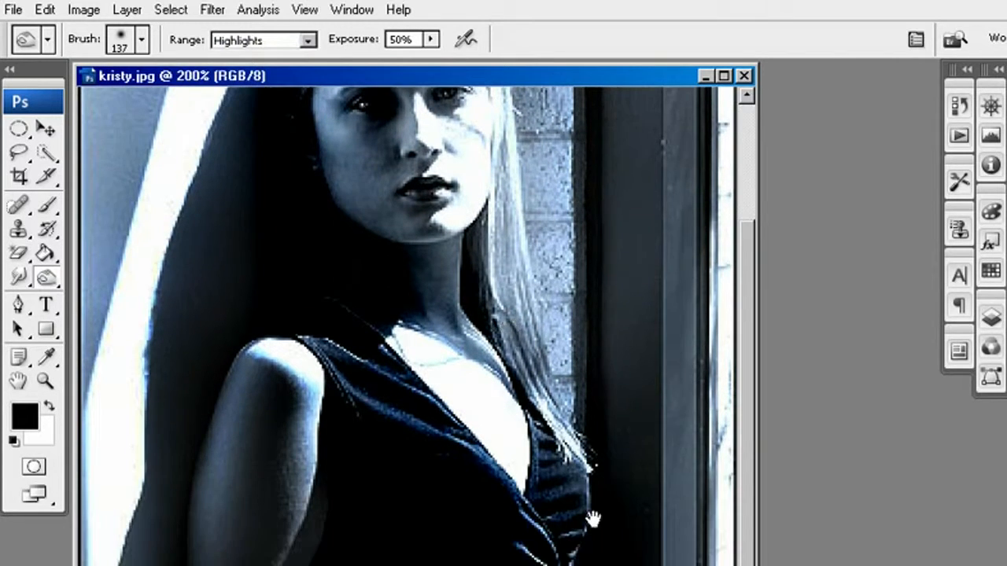
left_click_drag(559, 497, 560, 565)
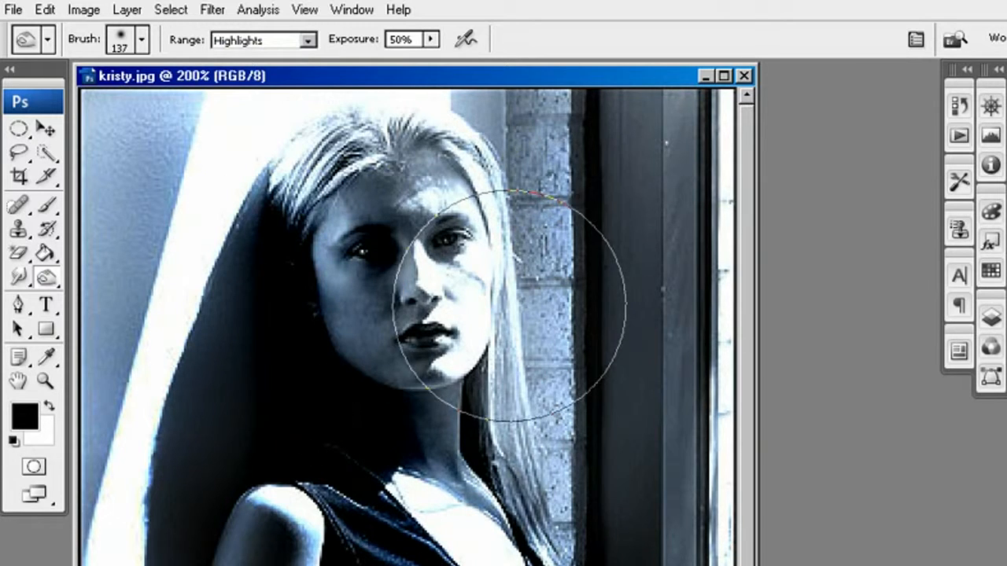
left_click_drag(429, 497, 446, 527)
Close kristy.jpg, open Head_shot.psd from the project_files folder in Bridge, and enlarge its window
left_click(743, 77)
left_click(444, 306)
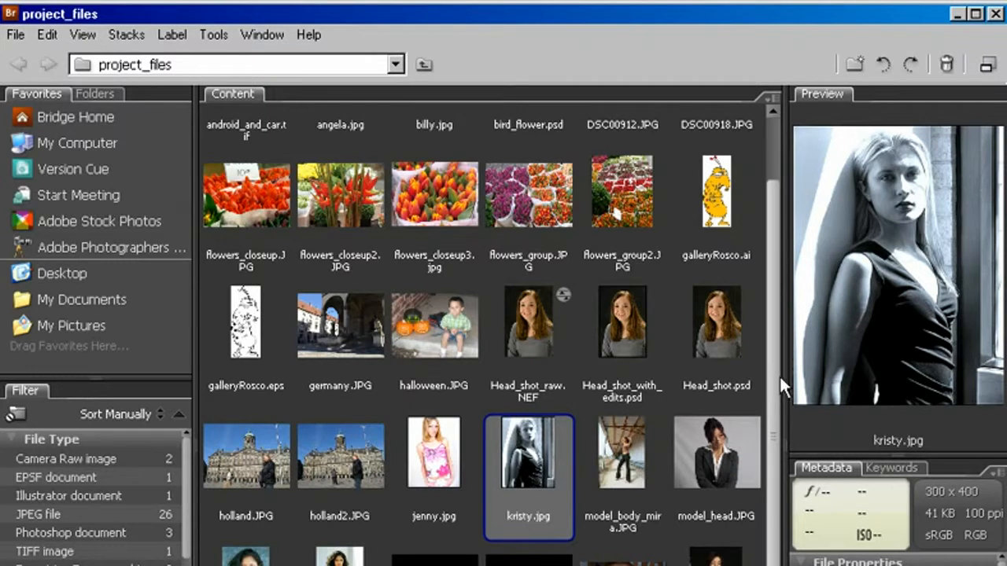
left_click(715, 334)
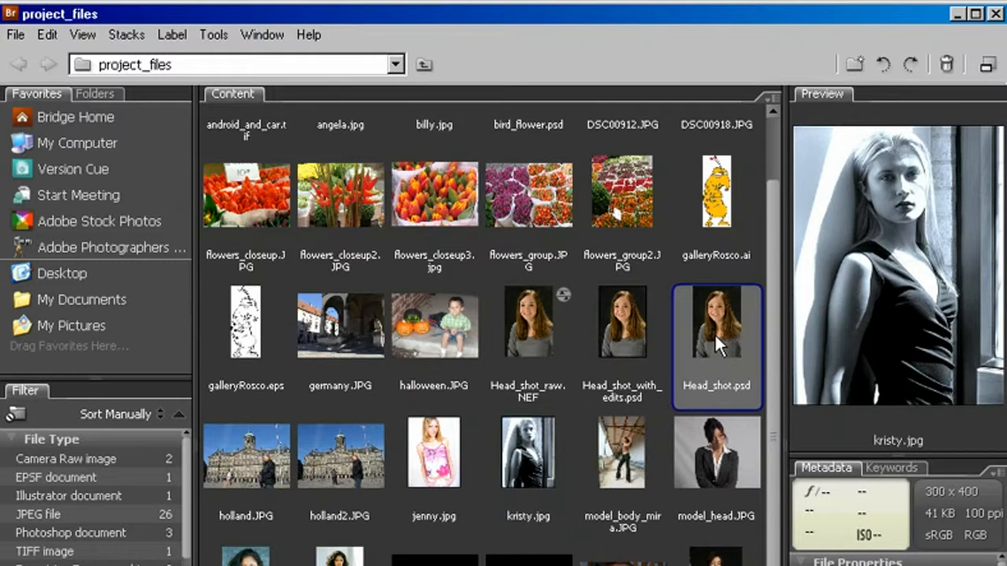
double_click(721, 330)
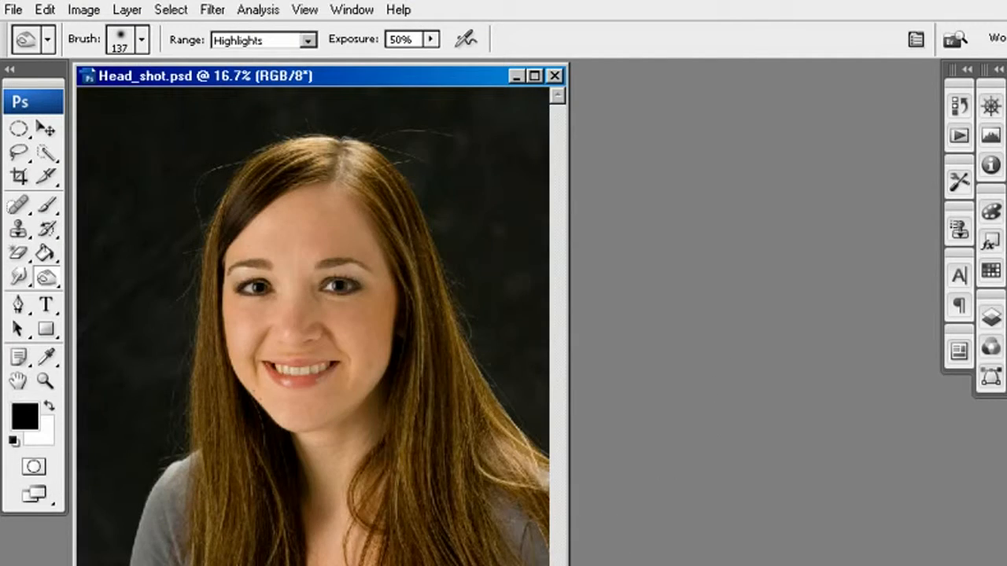
left_click_drag(568, 564, 772, 565)
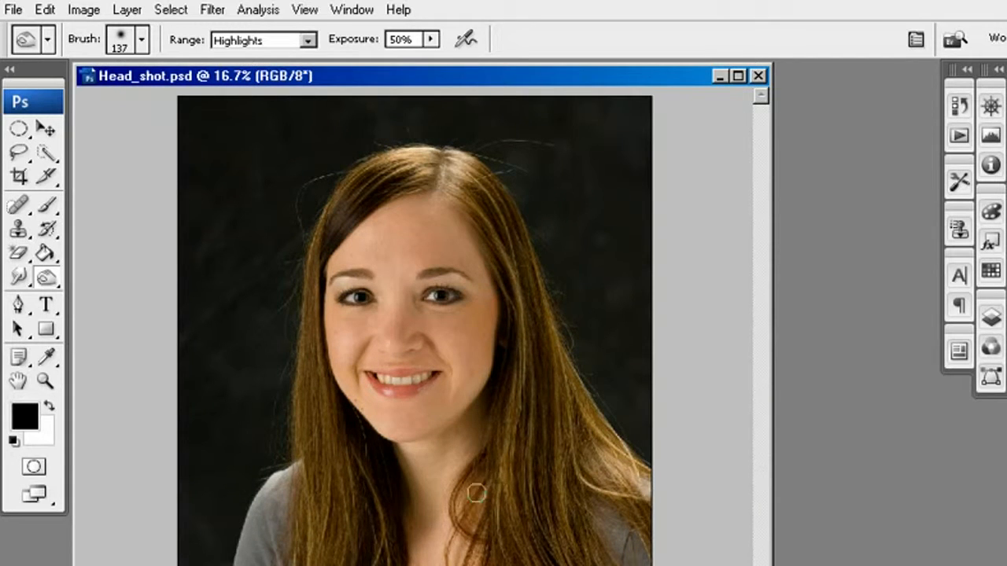
Dodge the face with the Dodge tool, using a 600 px brush, the Highlights range and 33% exposure
left_click(44, 280)
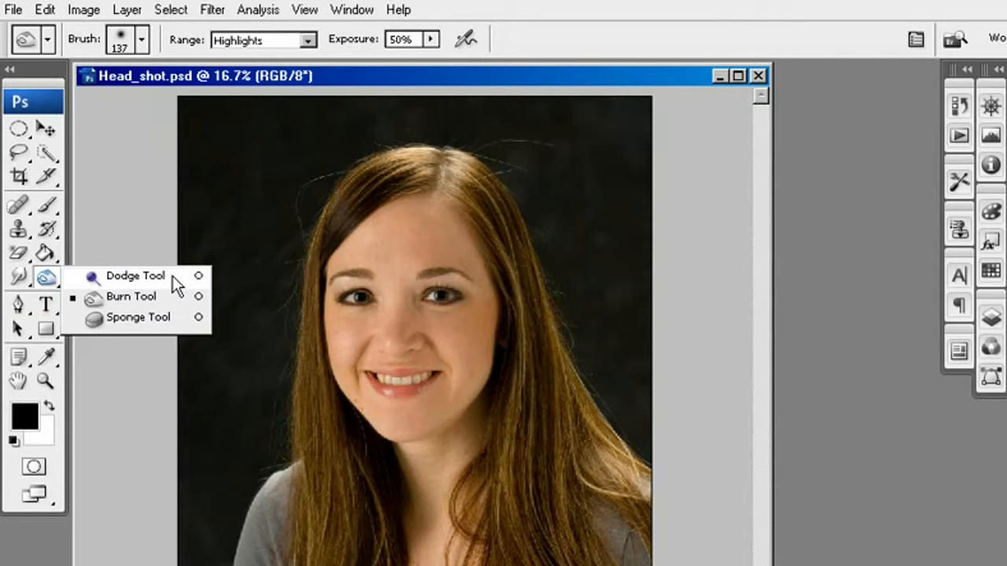
left_click(173, 277)
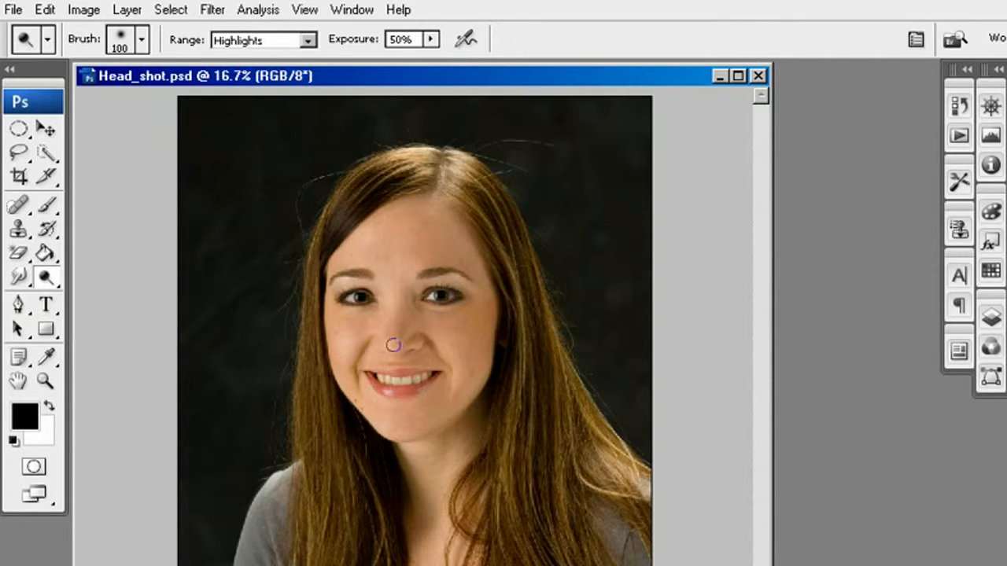
key("bracketright")
key("bracketright")
key("bracketright")
key("bracketright")
key("bracketright")
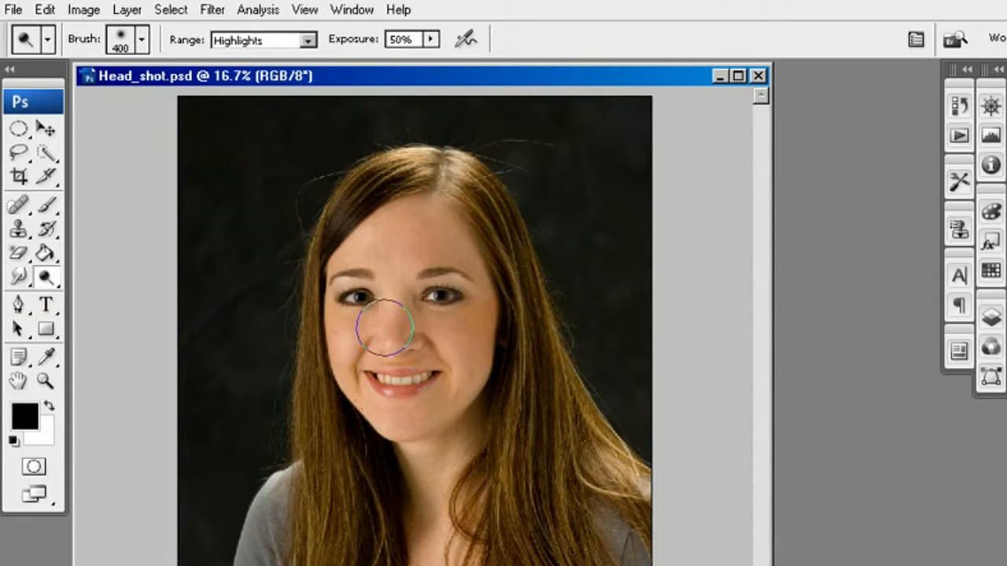
left_click_drag(348, 45, 324, 46)
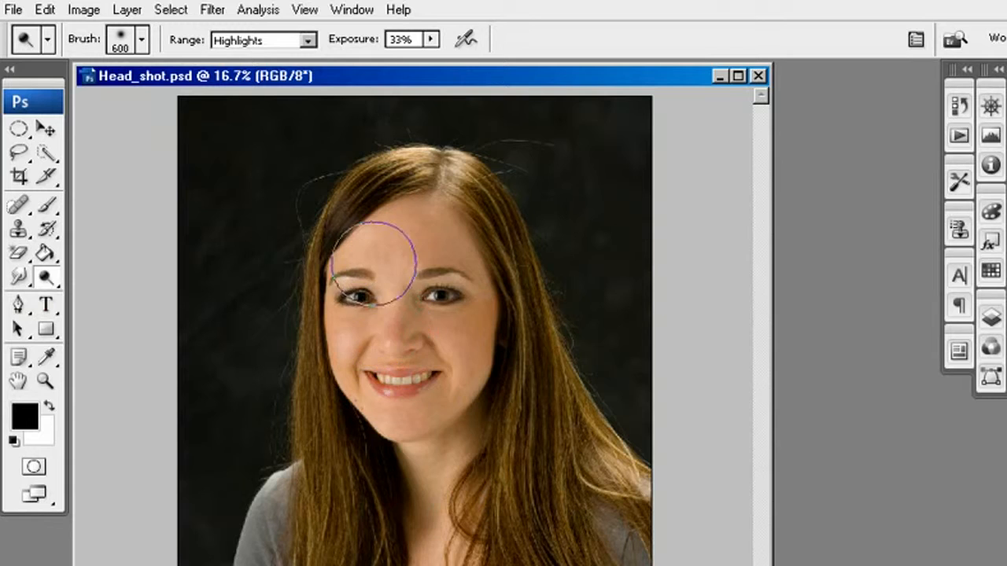
left_click_drag(372, 266, 379, 288)
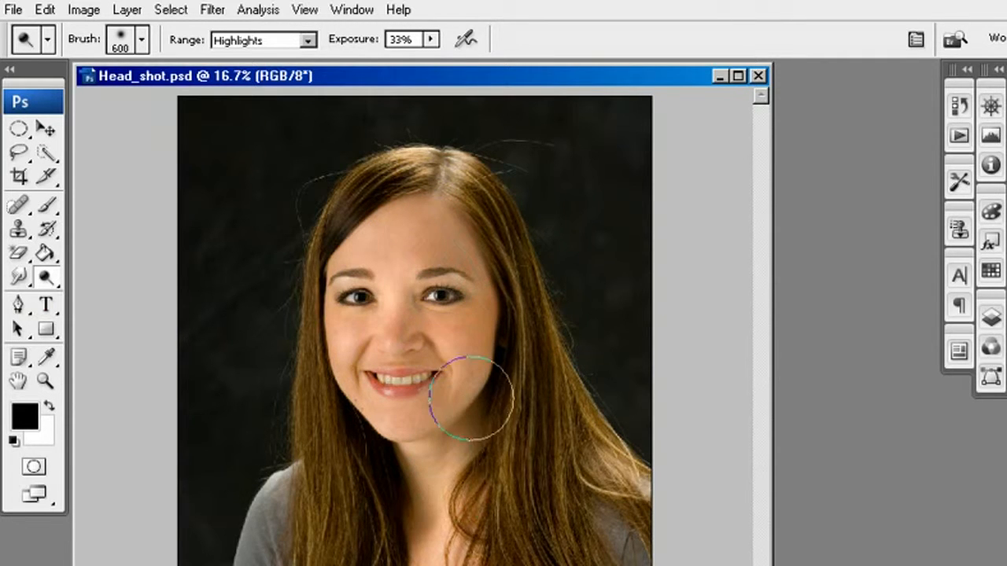
Burn the dark parts of the long hair with the Burn tool, using a 1000 px brush, the Shadows range and 50% exposure
left_click(307, 40)
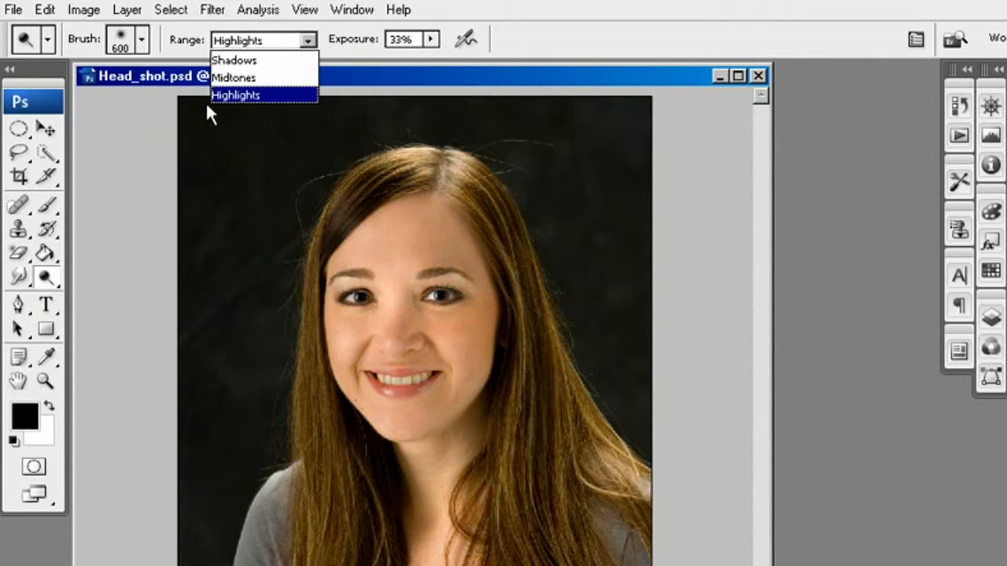
left_click(45, 280)
left_click_drag(56, 277, 118, 294)
left_click(257, 45)
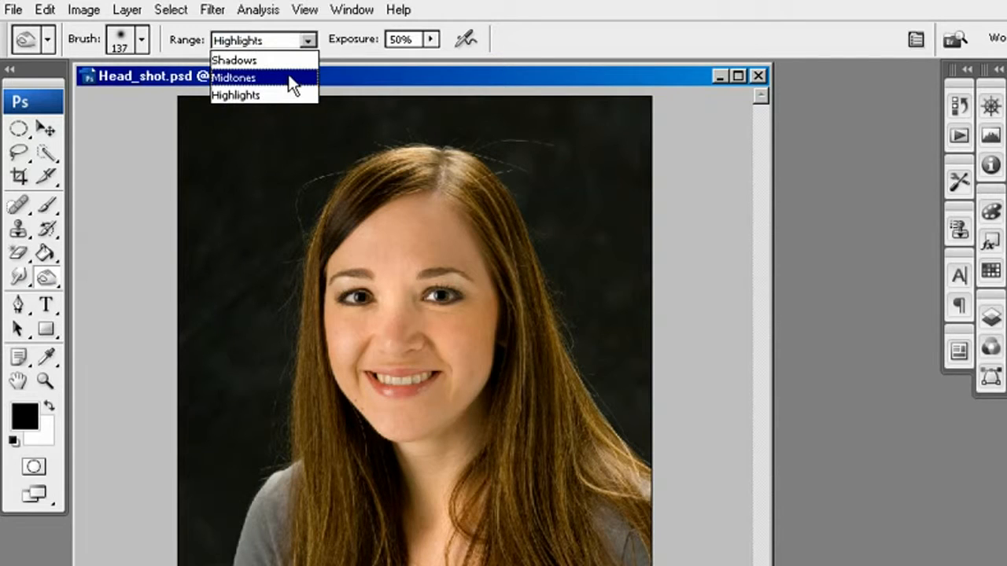
left_click(284, 60)
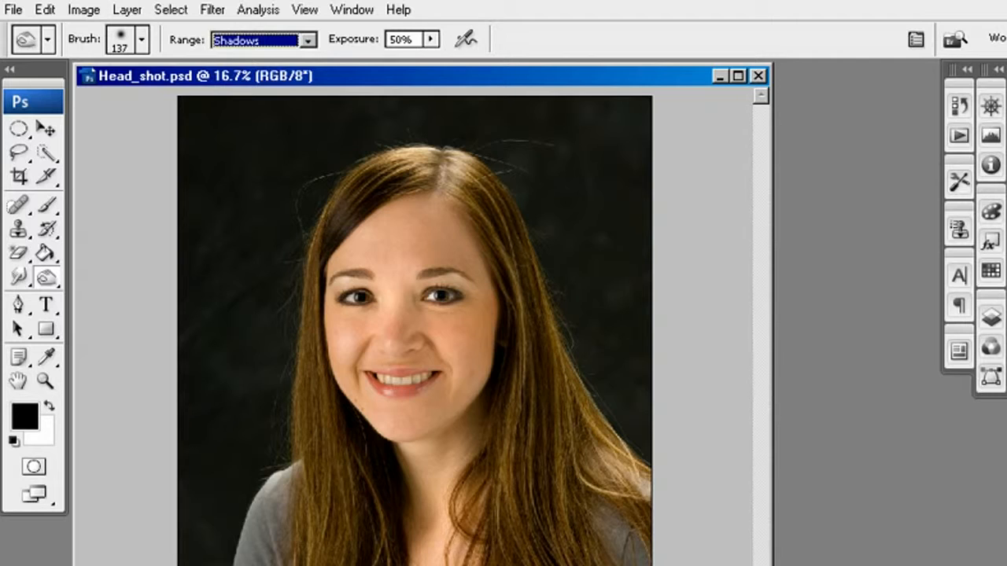
key("Return")
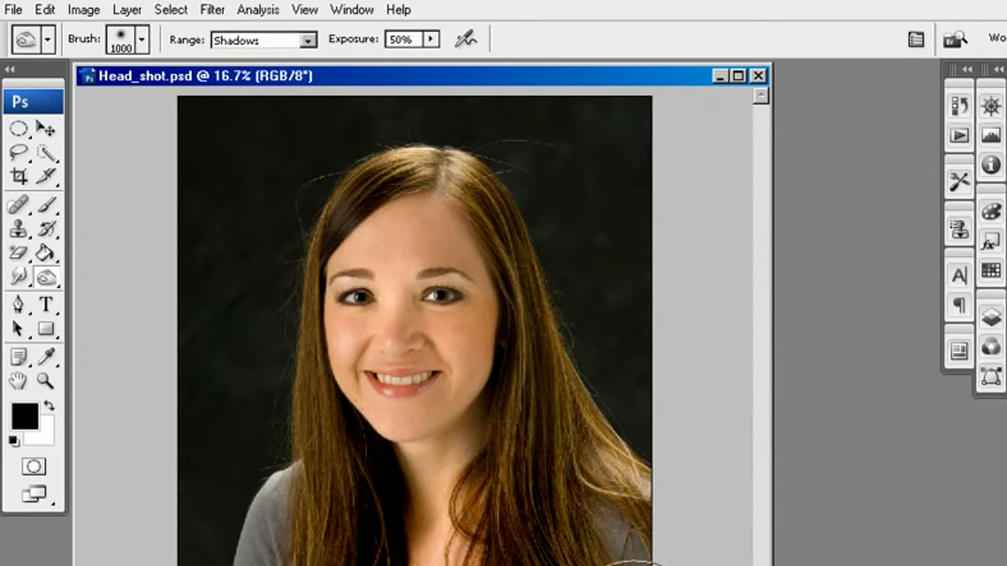
left_click_drag(338, 438, 379, 491)
key("ctrl+z")
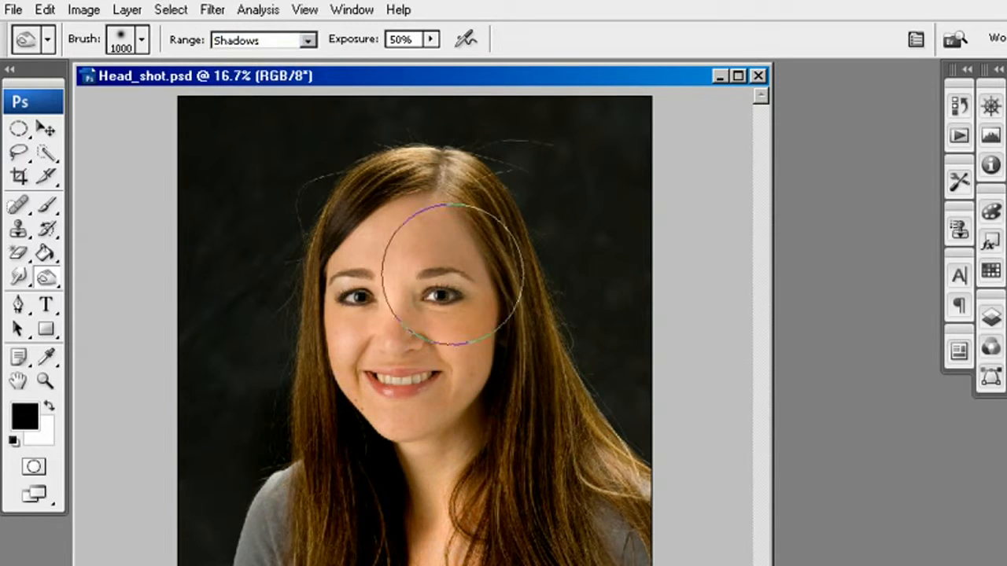
Burn the shadows of the backdrop on both sides of the woman and above her head
mouse_move(265, 168)
left_mouse_down()
mouse_move(242, 137)
mouse_move(225, 144)
mouse_move(239, 163)
mouse_move(224, 429)
left_mouse_up()
mouse_move(561, 168)
left_mouse_down()
mouse_move(561, 142)
mouse_move(471, 122)
mouse_move(558, 128)
mouse_move(644, 279)
mouse_move(644, 367)
mouse_move(674, 404)
left_mouse_up()
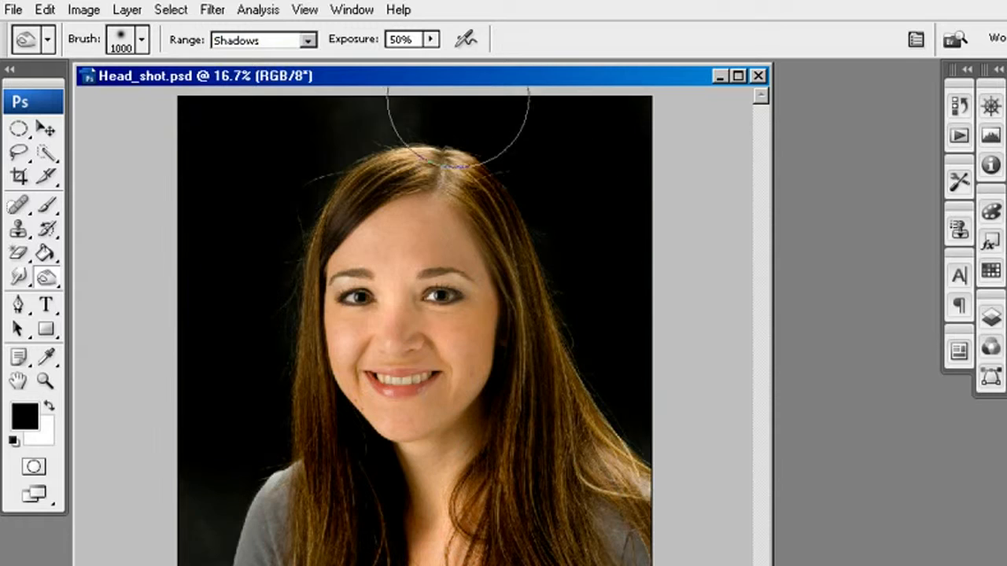
left_click_drag(459, 96, 300, 94)
mouse_move(254, 480)
left_mouse_down()
mouse_move(209, 544)
mouse_move(226, 522)
left_mouse_up()
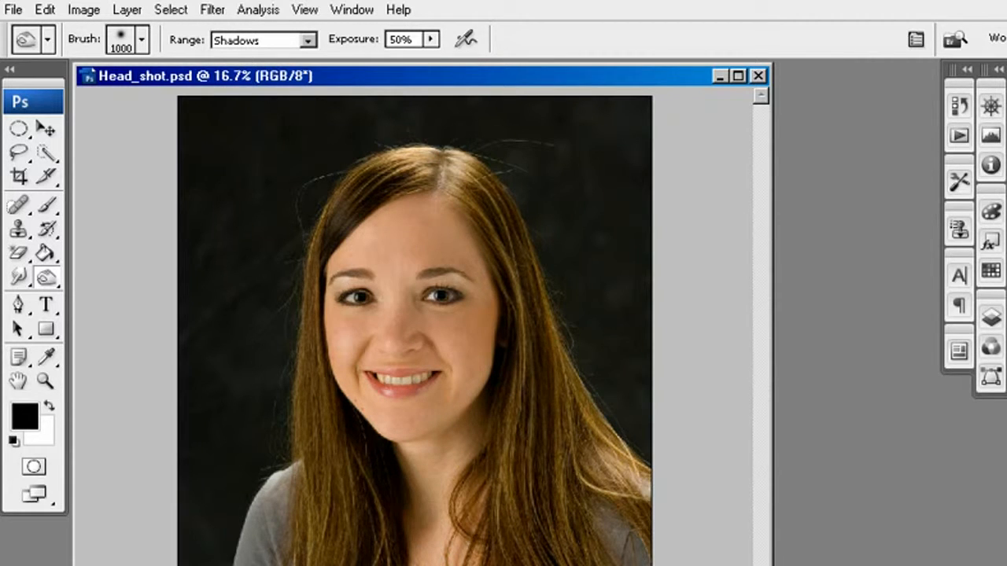
Compare the portrait before and after dodging and burning by repeatedly undoing and restoring the changes
key("ctrl+z")
key("ctrl+z")
key("ctrl+z")
key("ctrl+z")
key("ctrl+z")
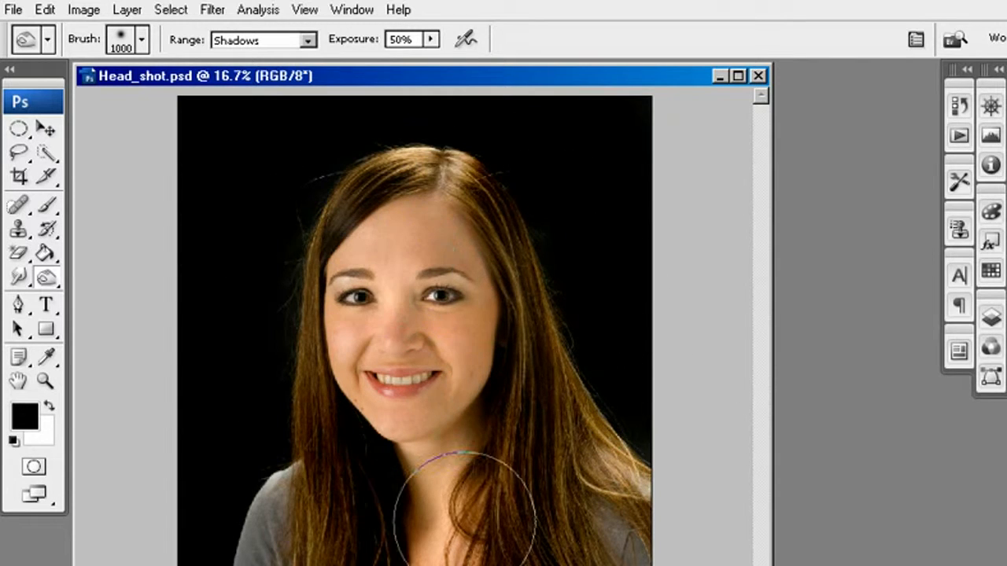
key("ctrl+z")
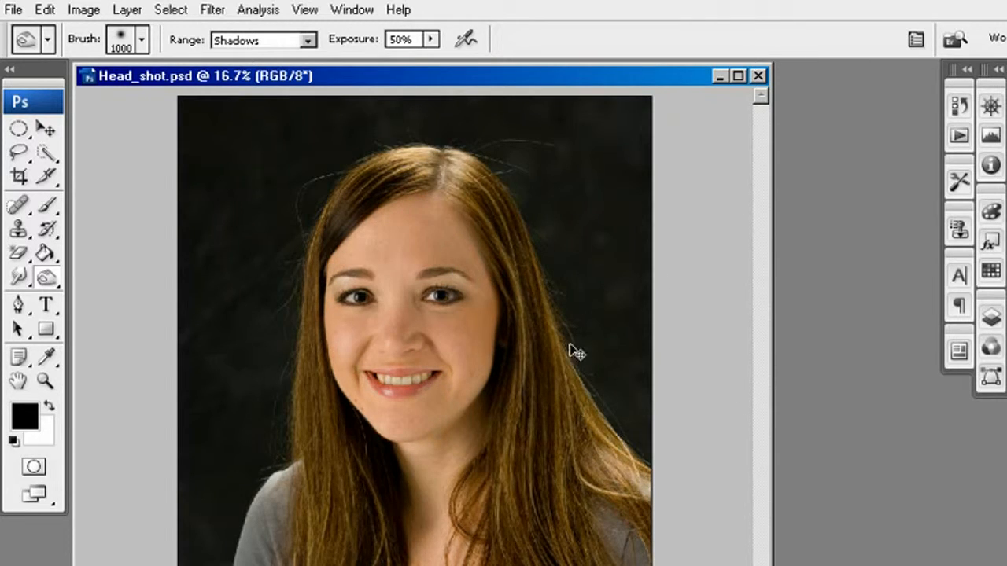
key("ctrl+z")
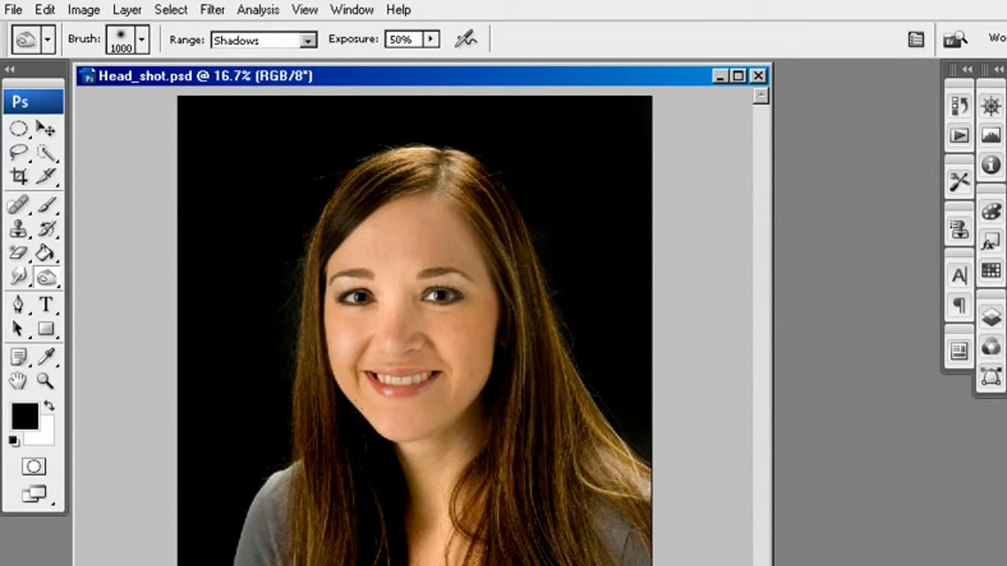
Switch from the Burn tool to the Sponge tool
left_click(46, 277)
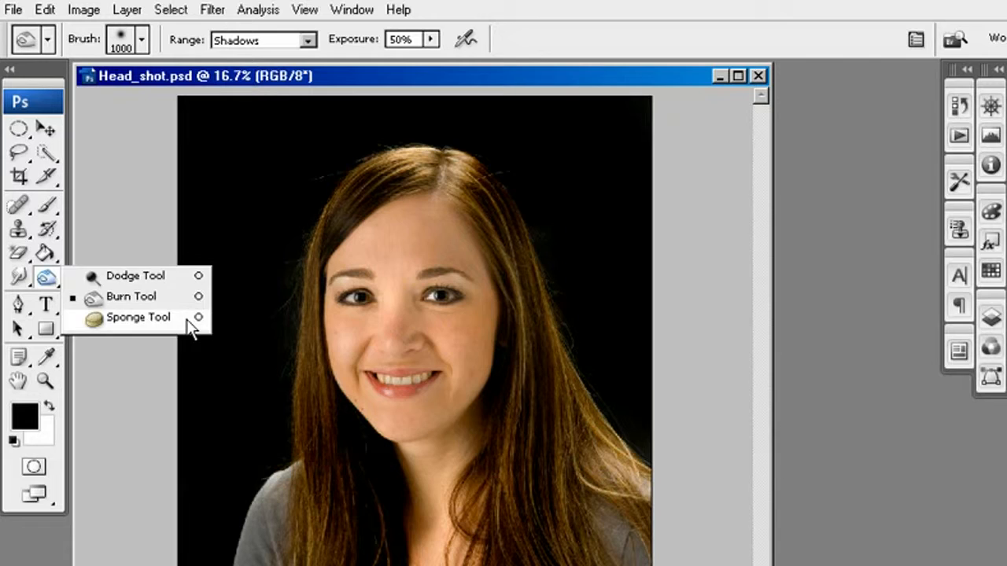
left_click(138, 317)
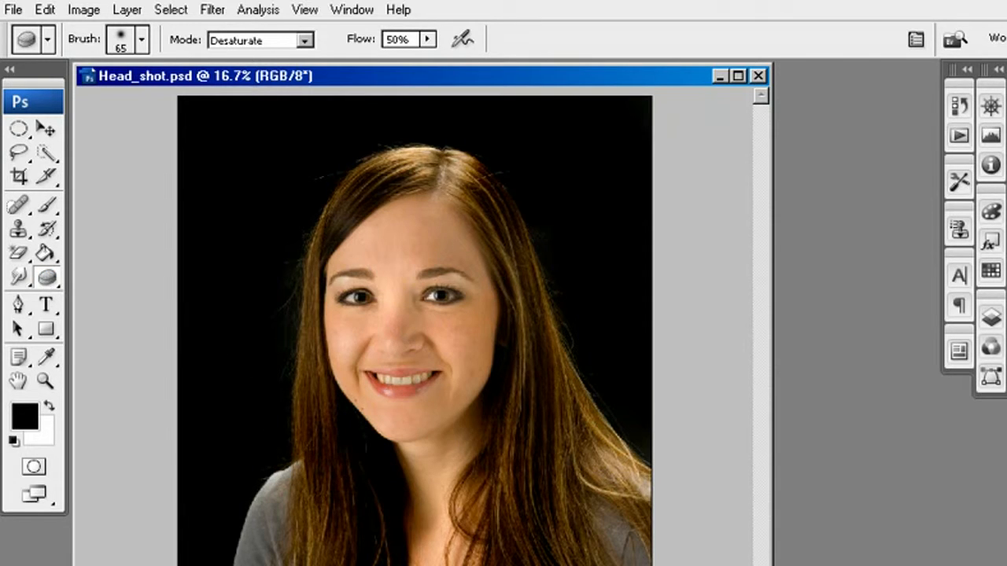